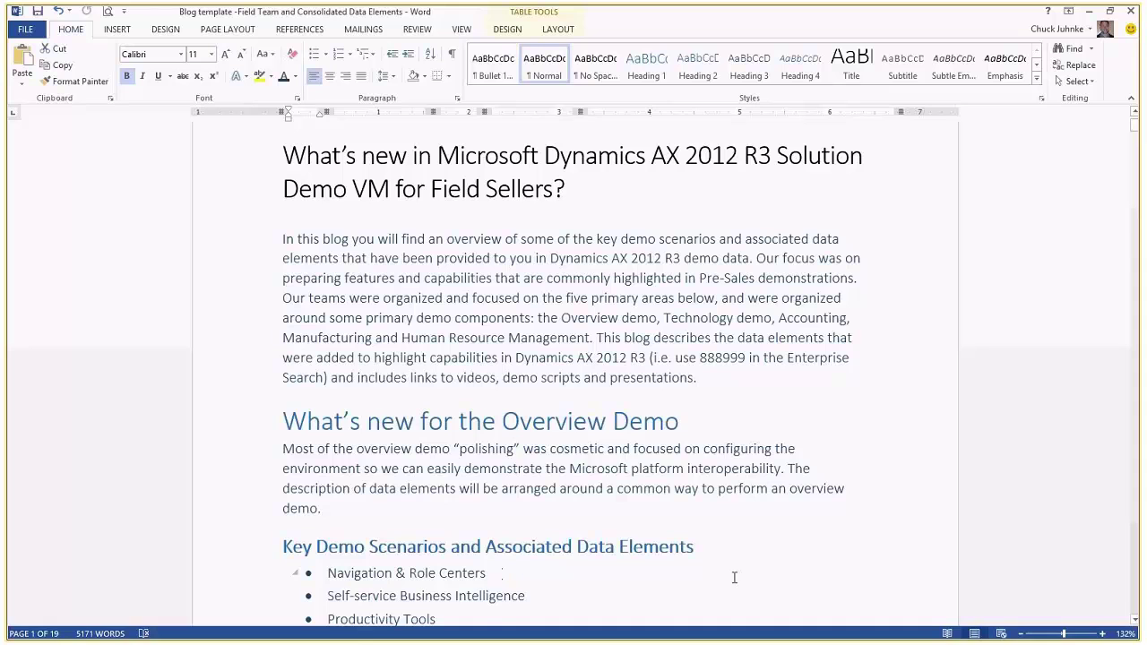
Show the remote Dynamics AX session's preview from the taskbar, leaving the Word blog document behind
{"action": "mouse_move", "coordinate": [724, 641]}
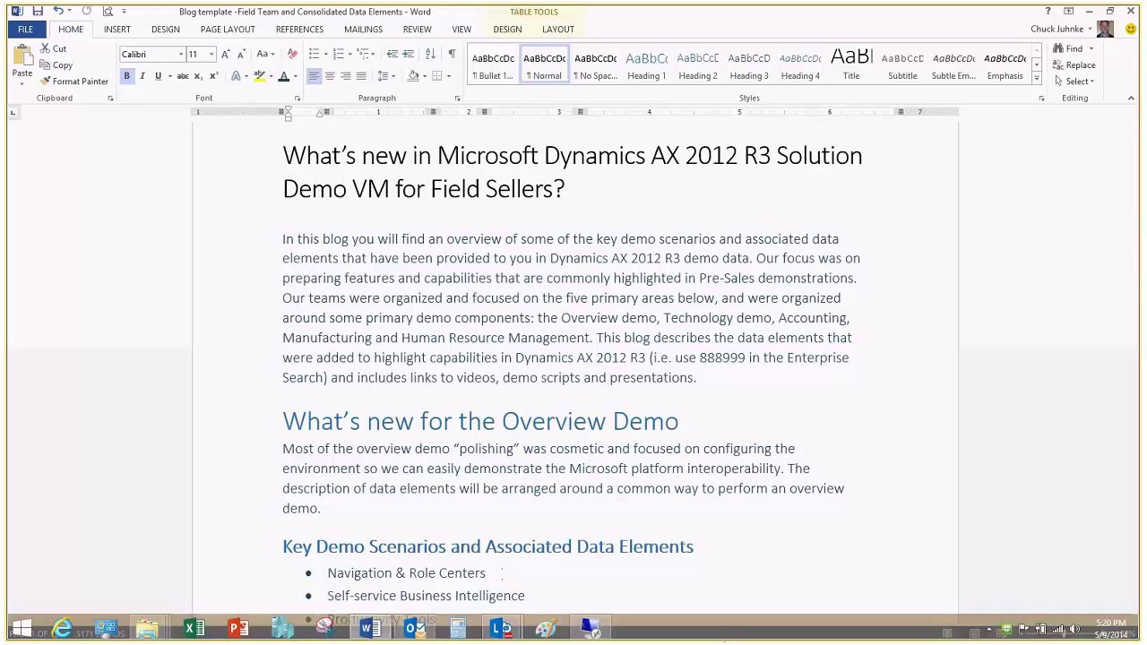
Bring the remote Dynamics AX session forward and go to the System administration area page via the USMF breadcrumb
{"action": "left_click", "coordinate": [597, 635]}
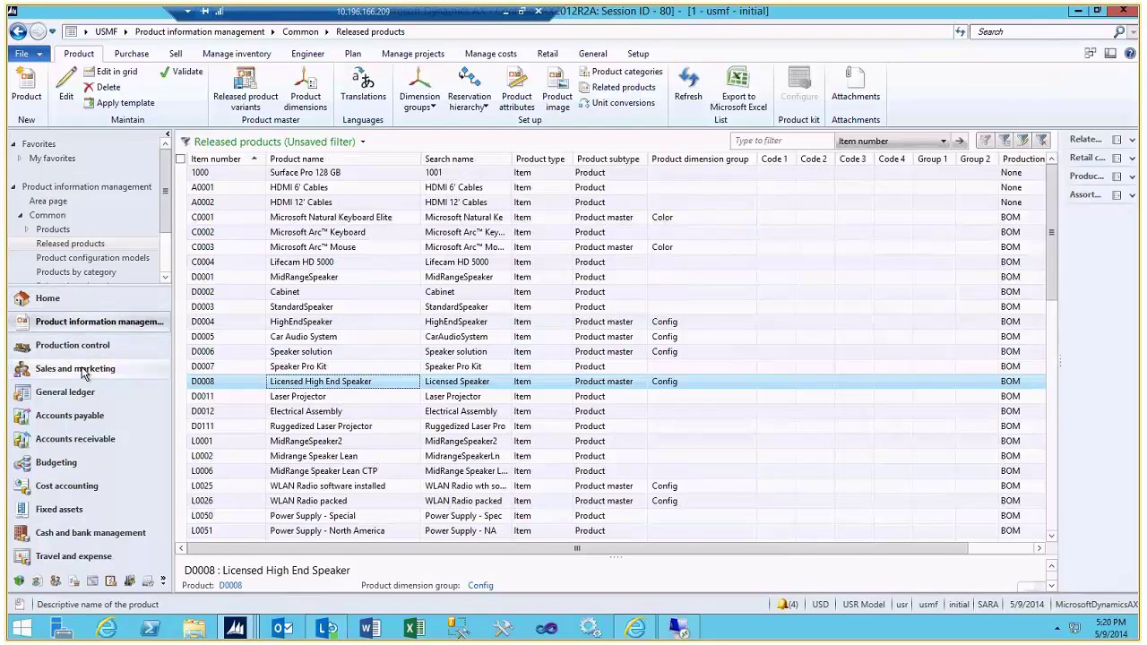
{"action": "left_click", "coordinate": [126, 31]}
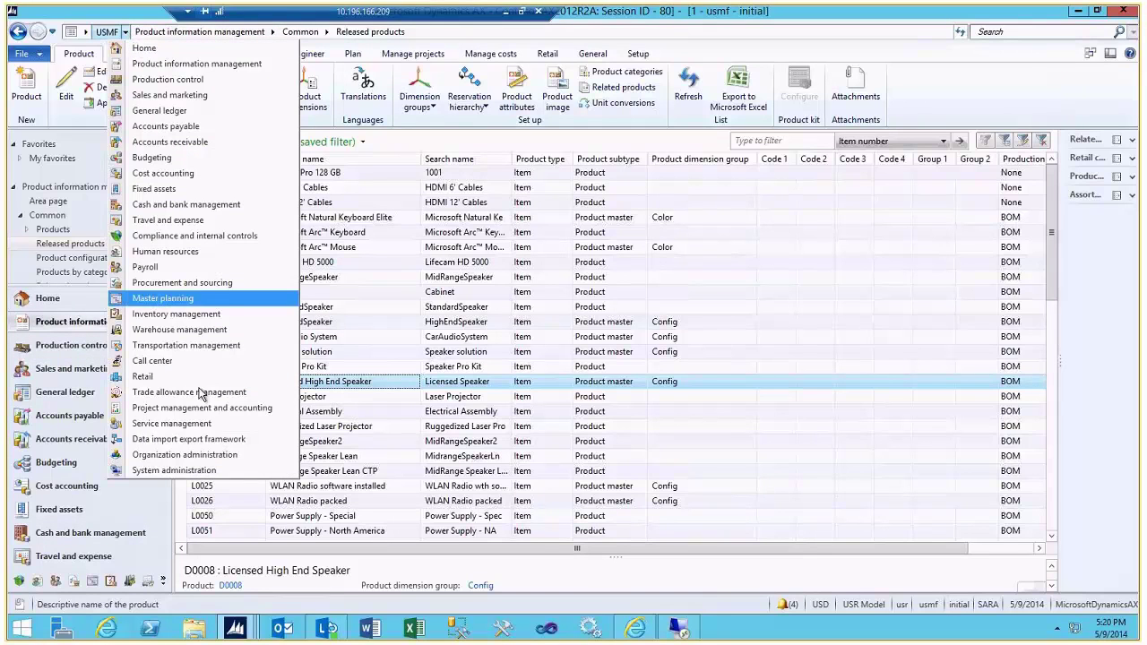
{"action": "left_click", "coordinate": [205, 472]}
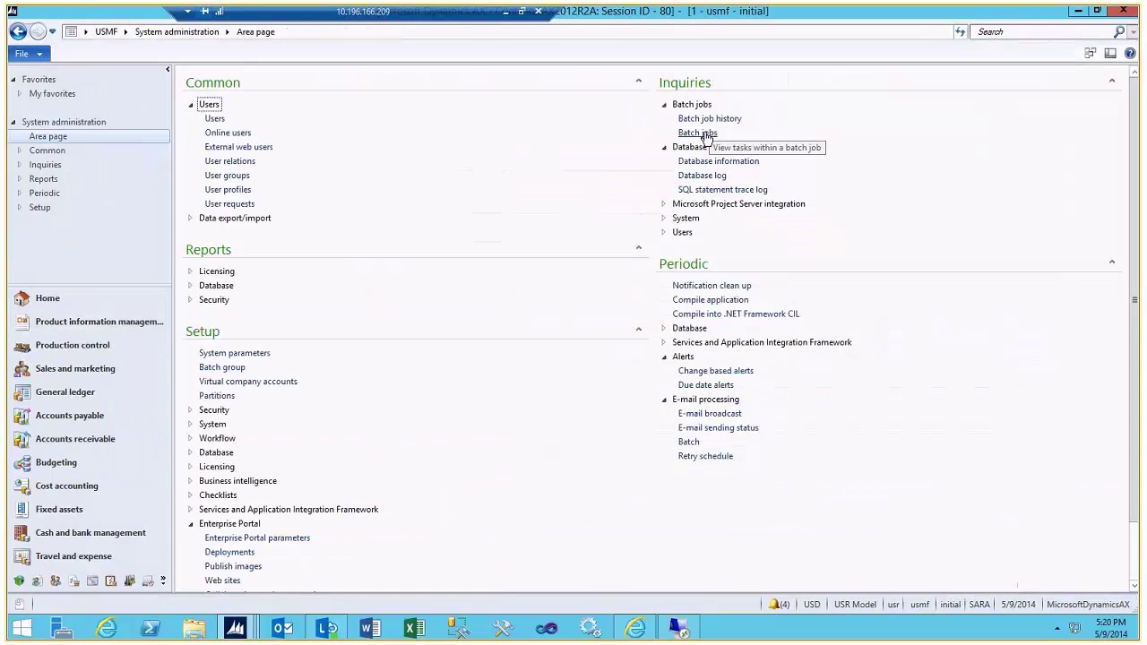
Change the Workflow message processing batch job's status to Waiting
{"action": "left_click", "coordinate": [703, 133]}
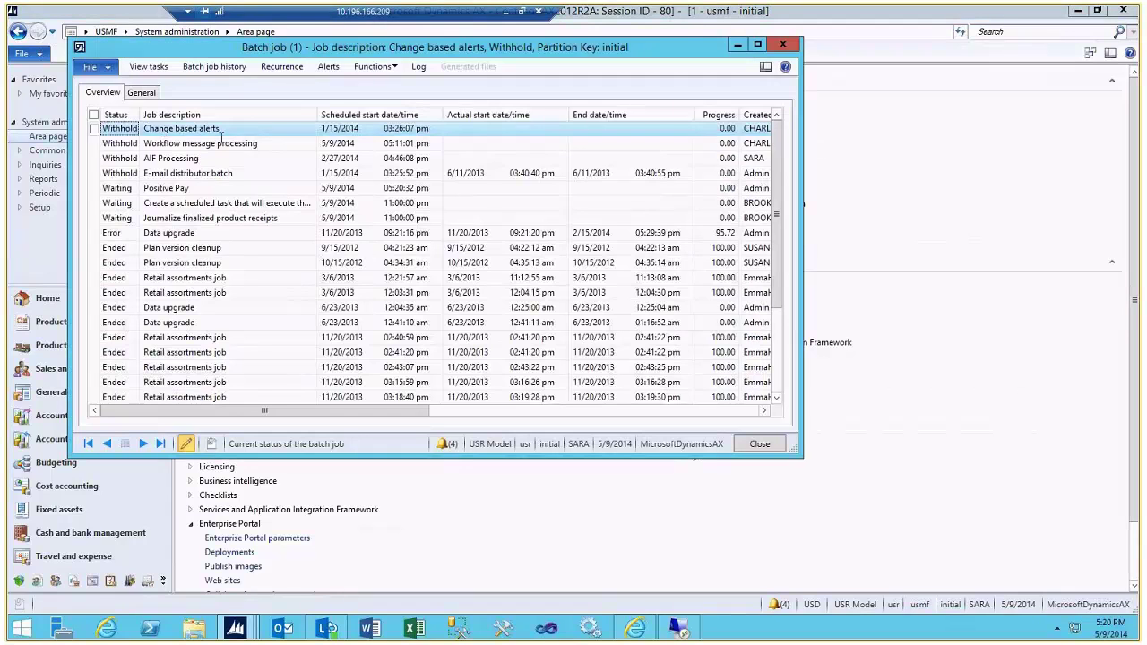
{"action": "left_click", "coordinate": [212, 143]}
{"action": "left_click", "coordinate": [186, 173]}
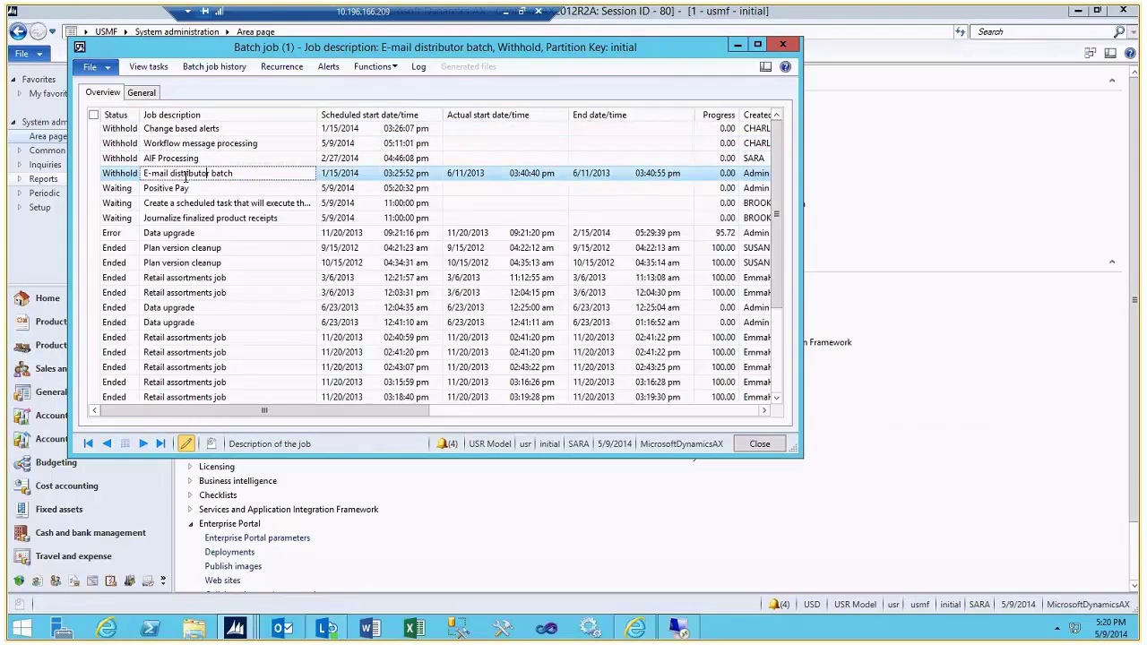
{"action": "left_click", "coordinate": [96, 146]}
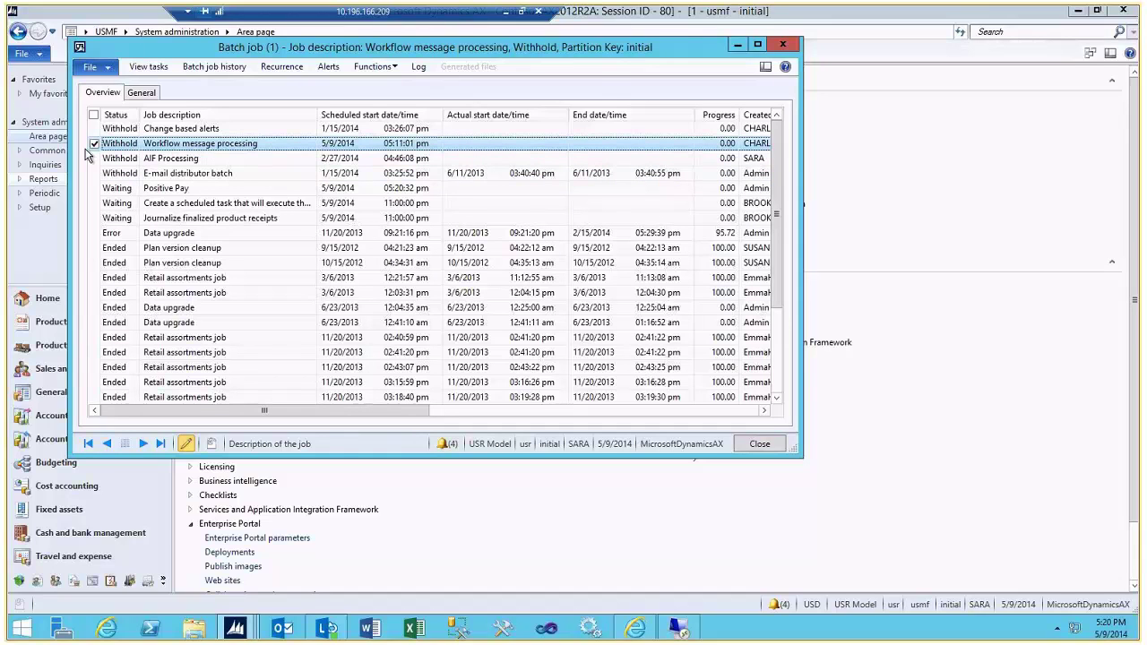
{"action": "left_click", "coordinate": [373, 66]}
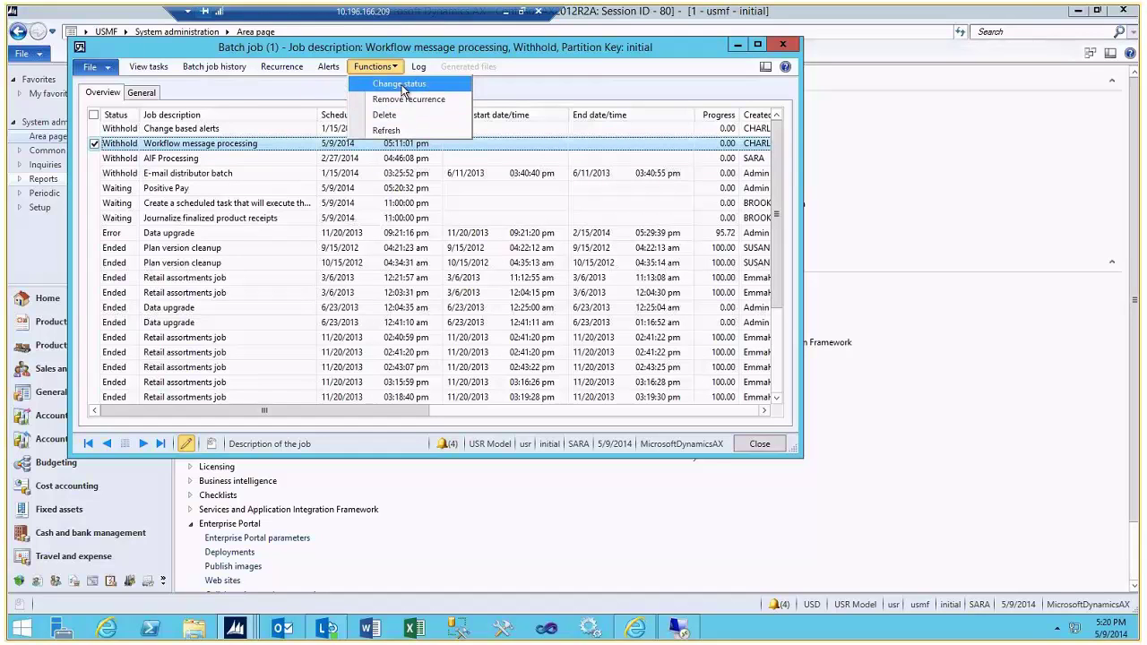
{"action": "left_click", "coordinate": [401, 89]}
{"action": "left_click", "coordinate": [219, 131]}
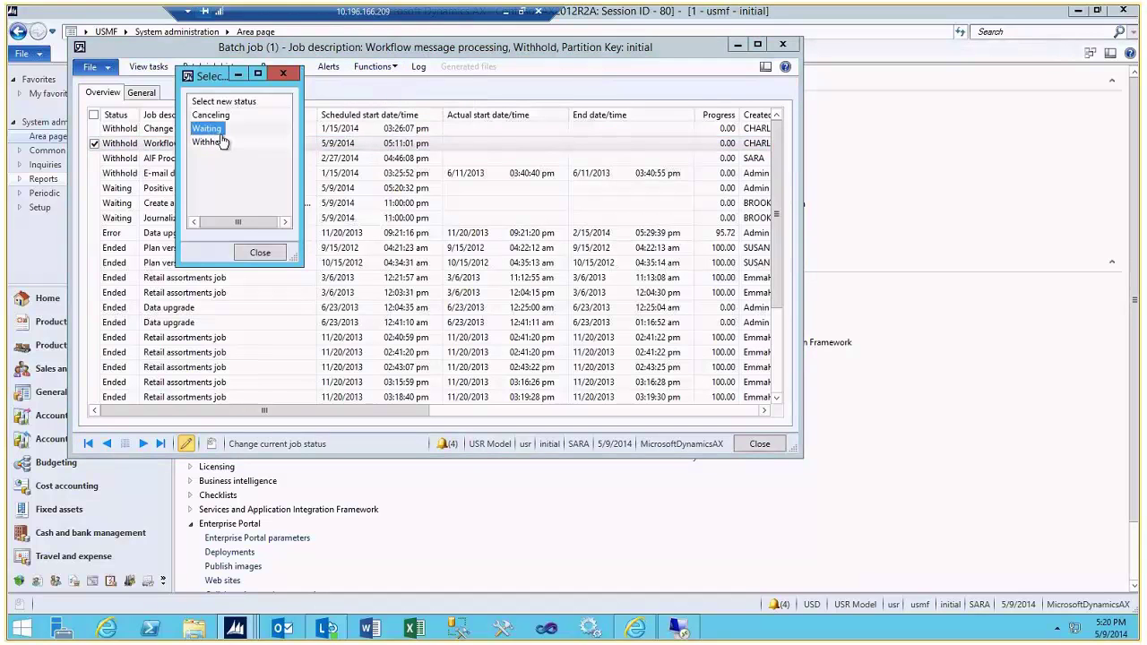
{"action": "left_click", "coordinate": [256, 253]}
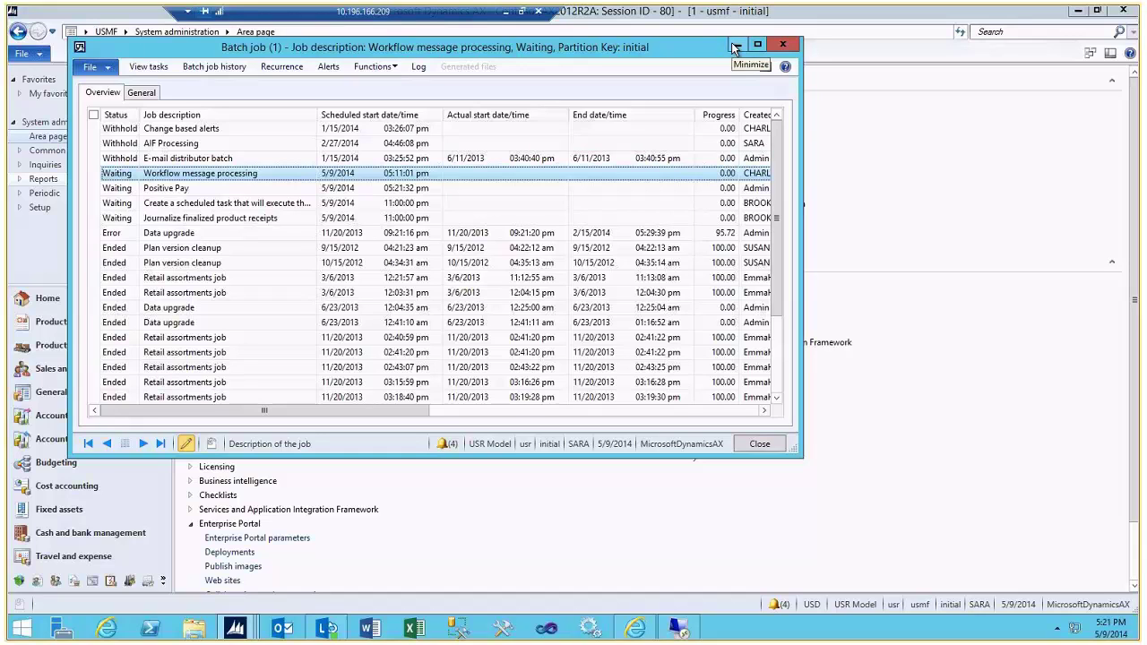
Close Batch jobs and open the Enterprise Portal's Logo document library
{"action": "left_click", "coordinate": [782, 45]}
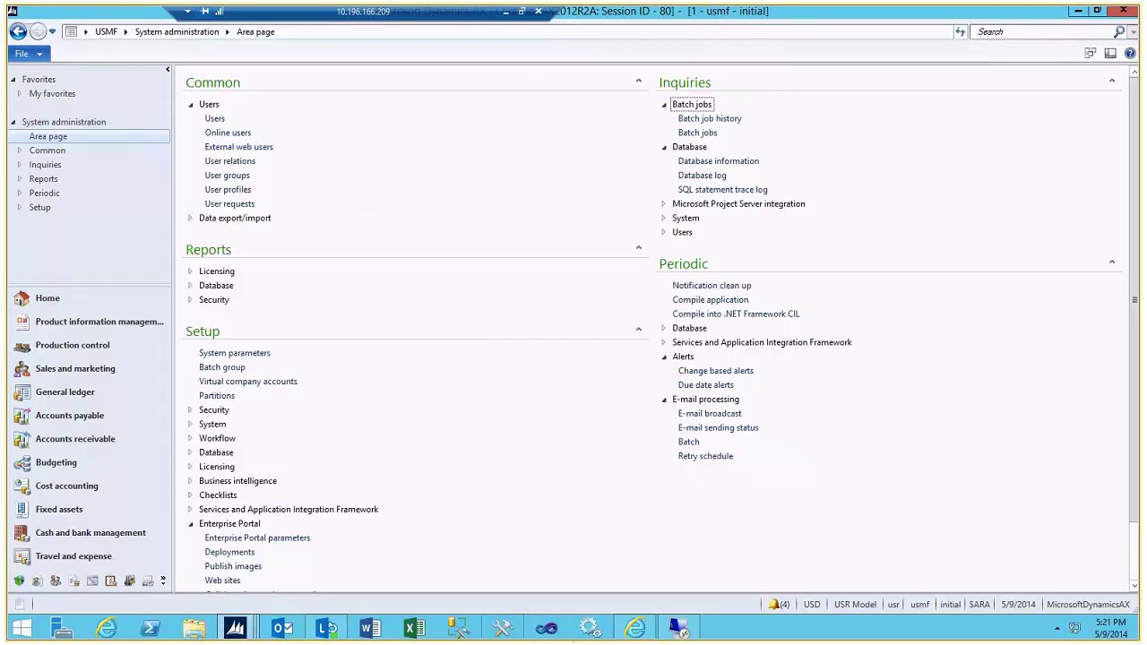
{"action": "left_click", "coordinate": [638, 630]}
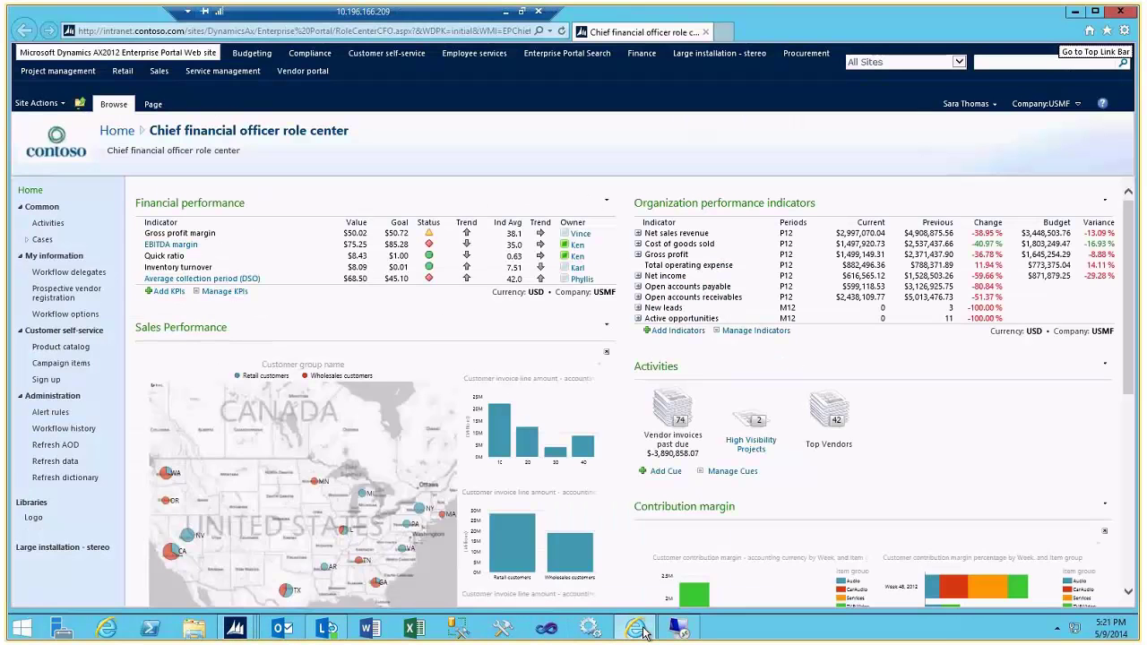
{"action": "left_click", "coordinate": [33, 520]}
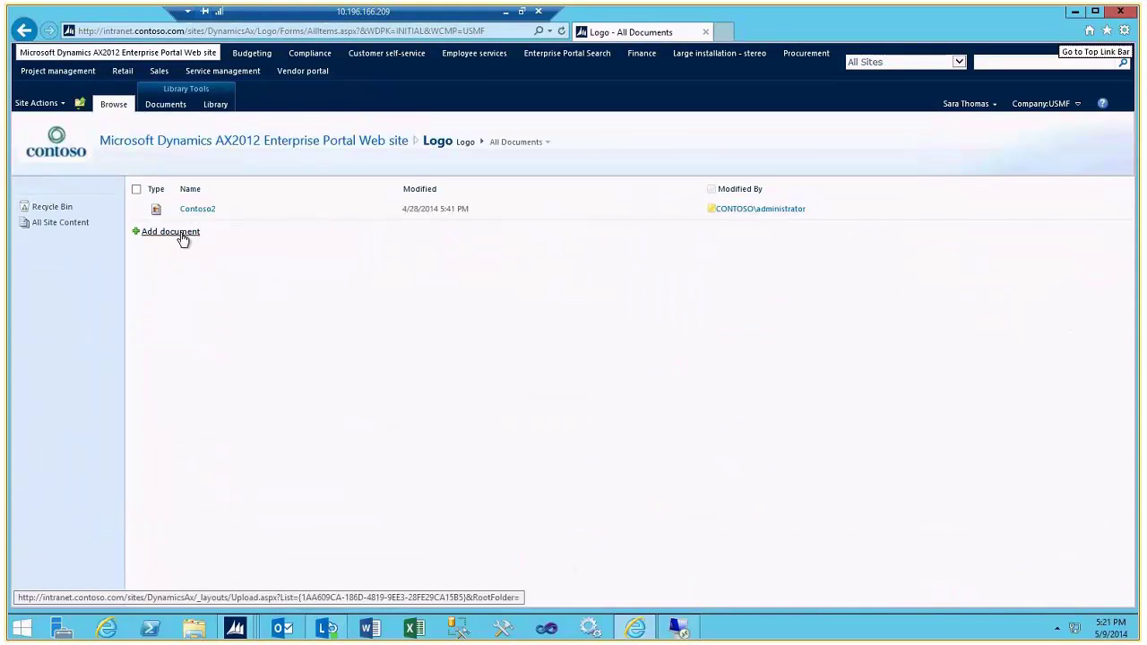
Pick C:\DemoFiles\Logos\hp2.jpg as the new document for the Logo library
{"action": "left_click", "coordinate": [170, 232]}
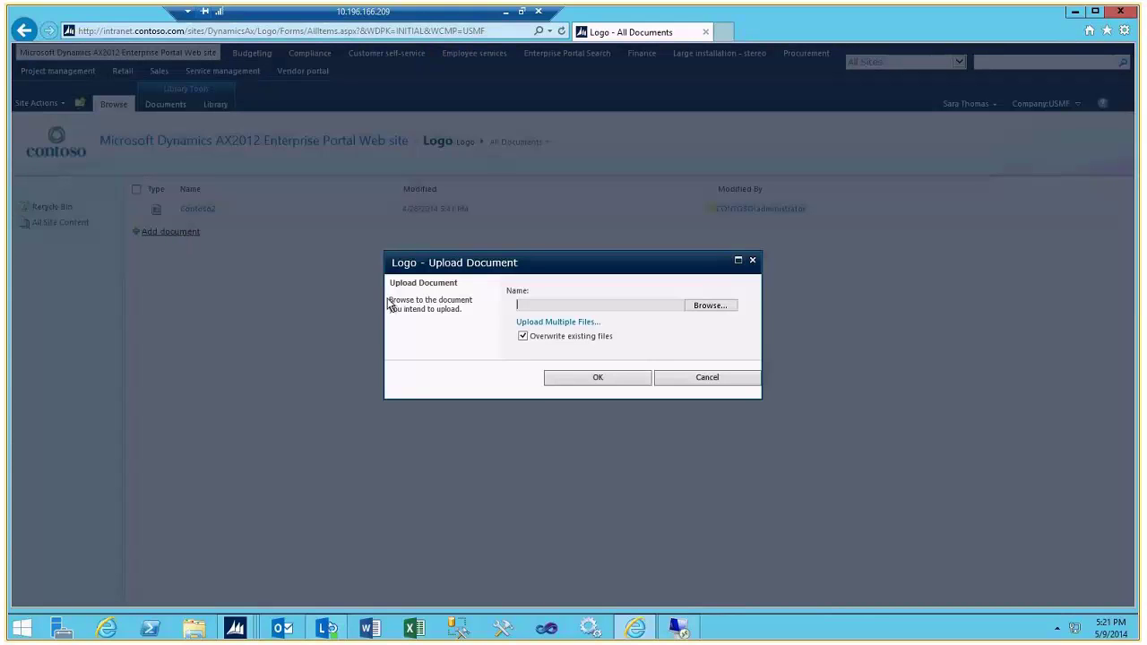
{"action": "left_click", "coordinate": [708, 305]}
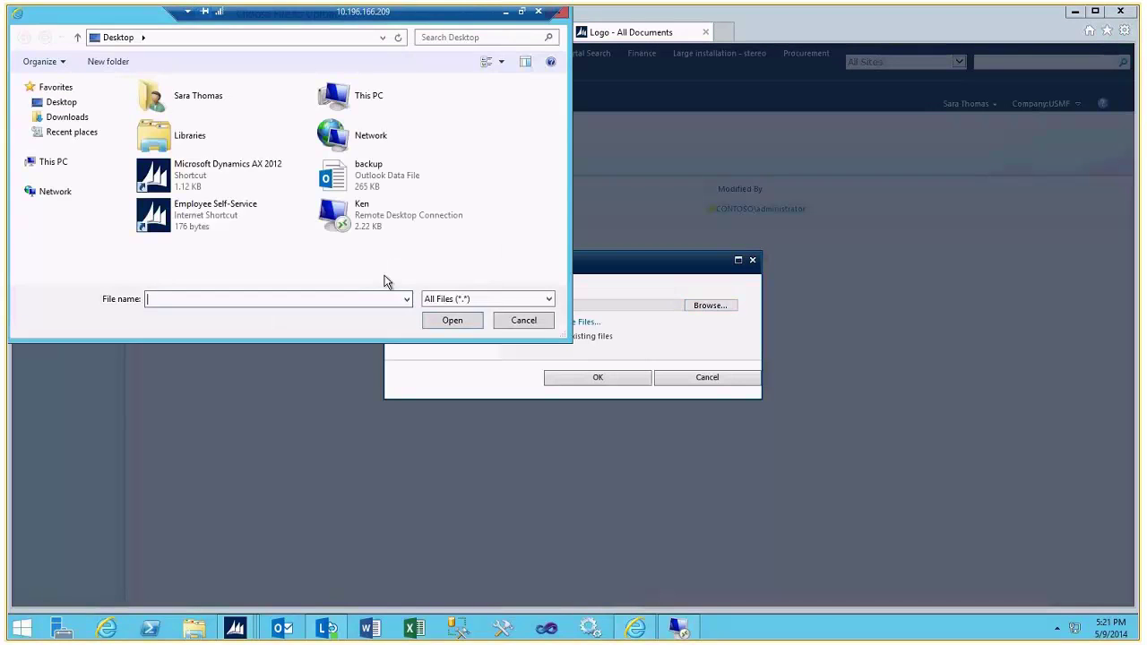
{"action": "left_click", "coordinate": [21, 163]}
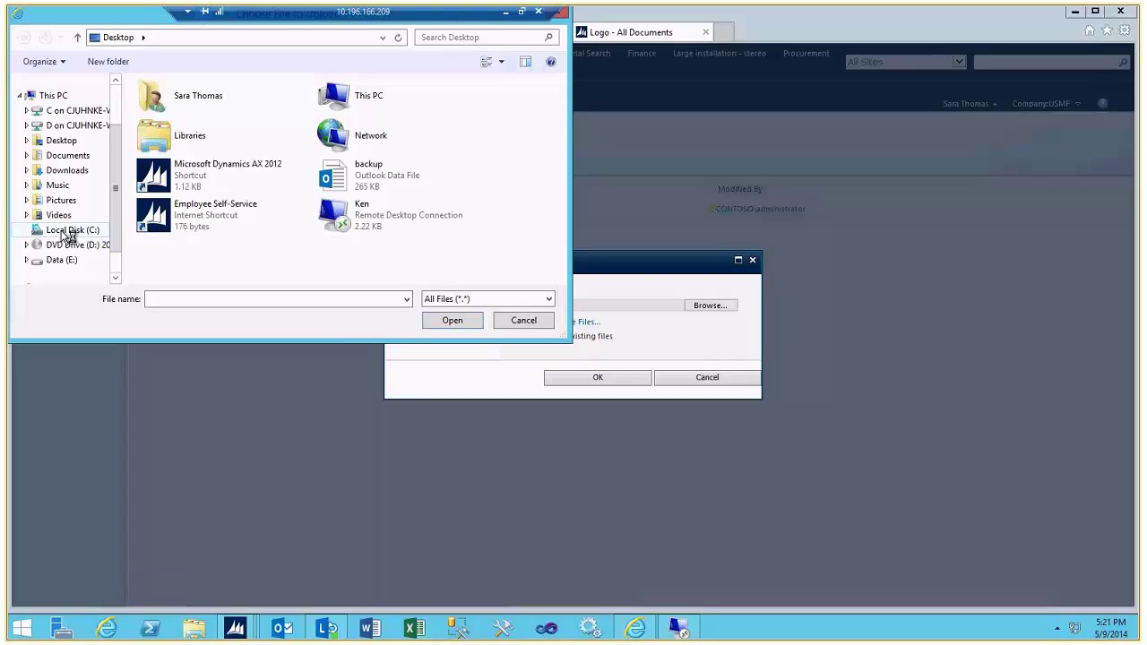
{"action": "double_click", "coordinate": [67, 233]}
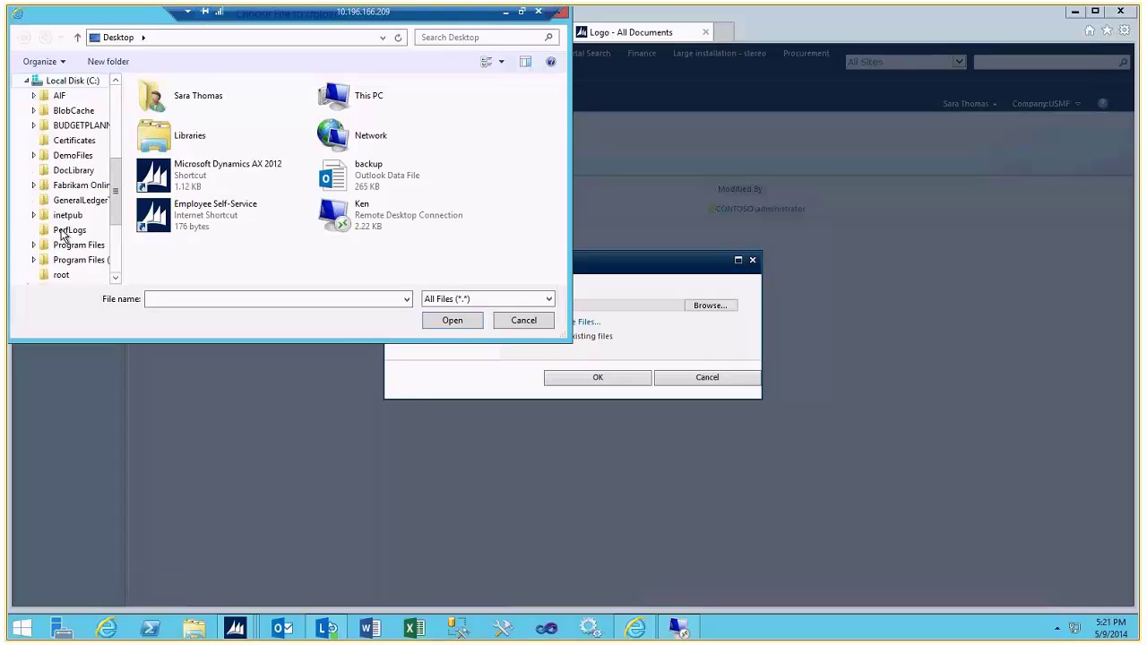
{"action": "left_click", "coordinate": [46, 157]}
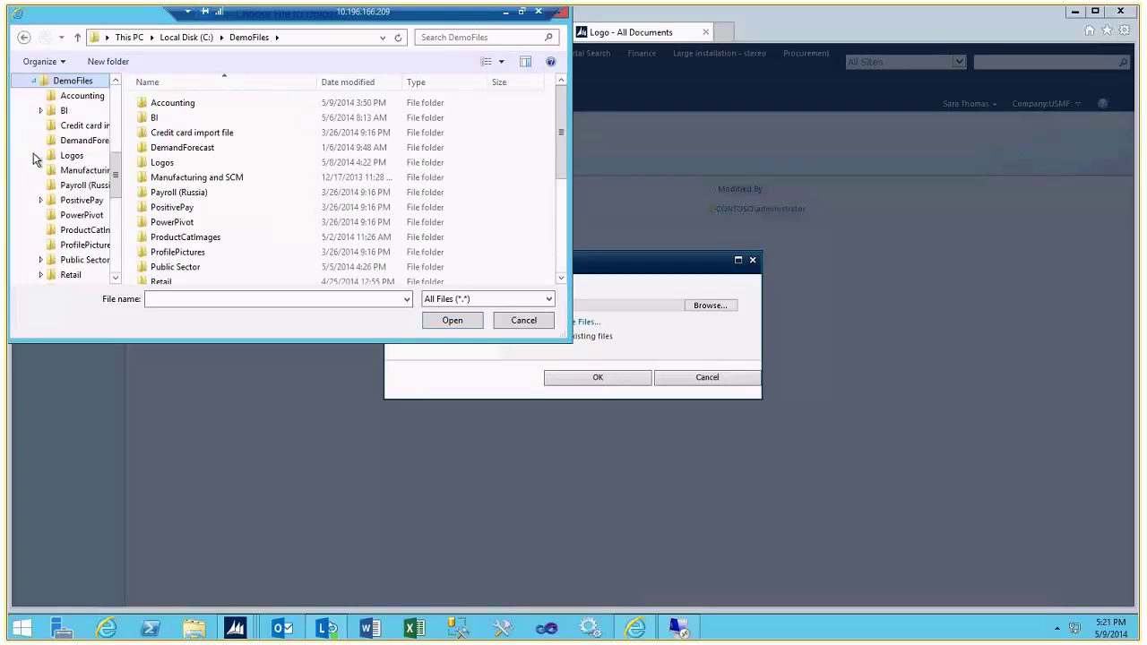
{"action": "left_click_drag", "start_coordinate": [280, 342], "coordinate": [295, 488]}
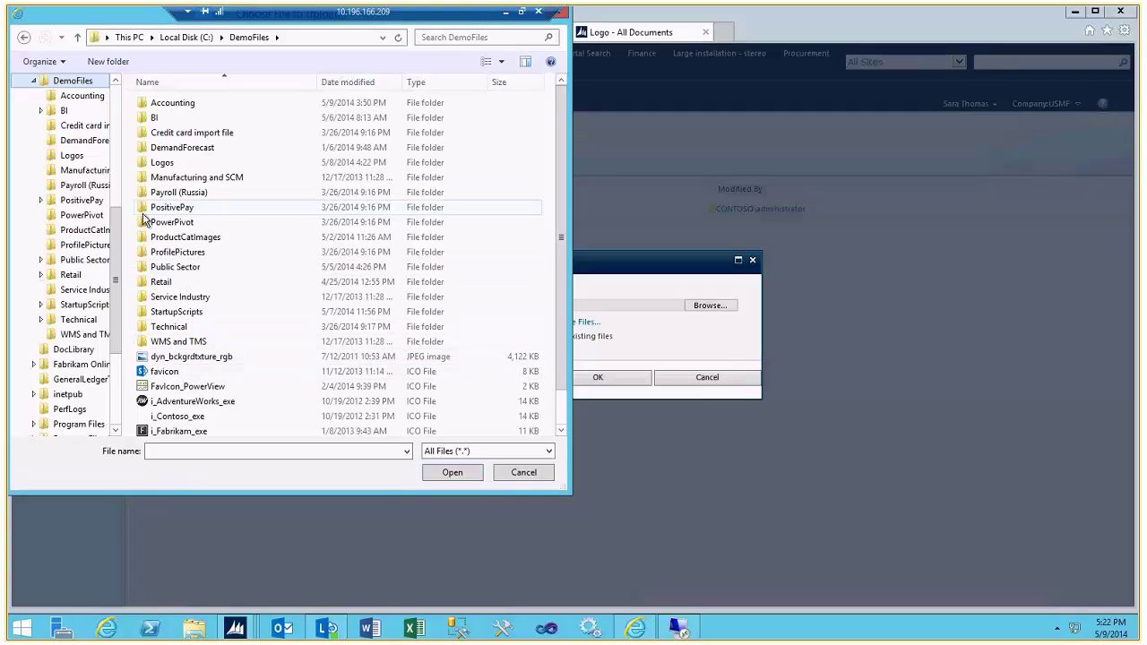
{"action": "double_click", "coordinate": [164, 162]}
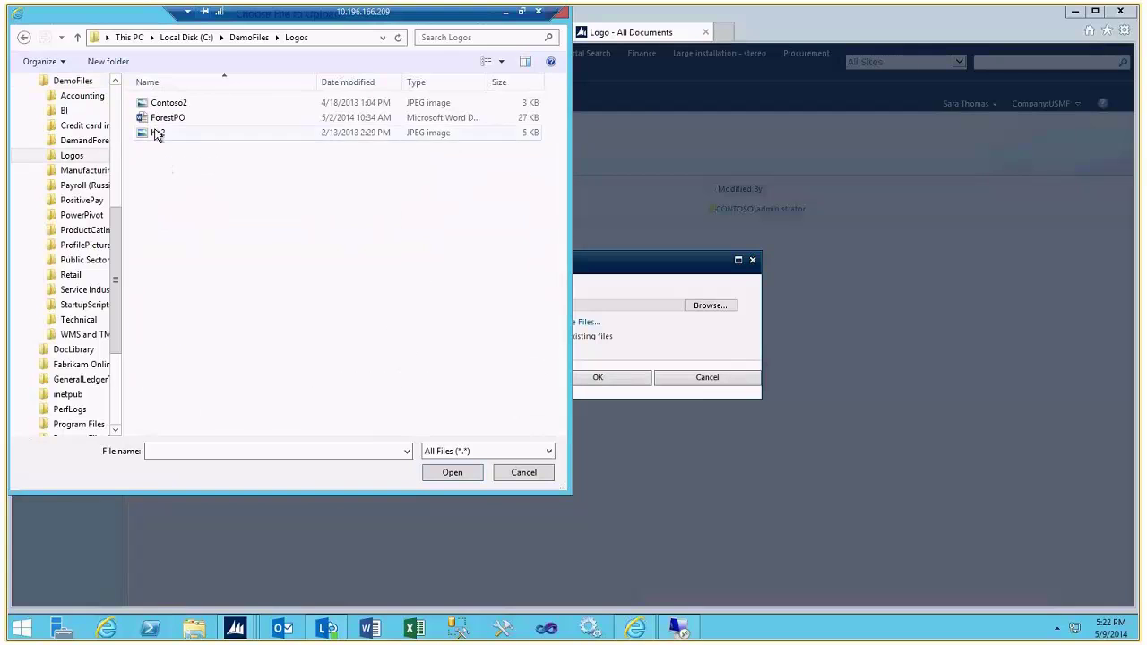
{"action": "left_click", "coordinate": [157, 133]}
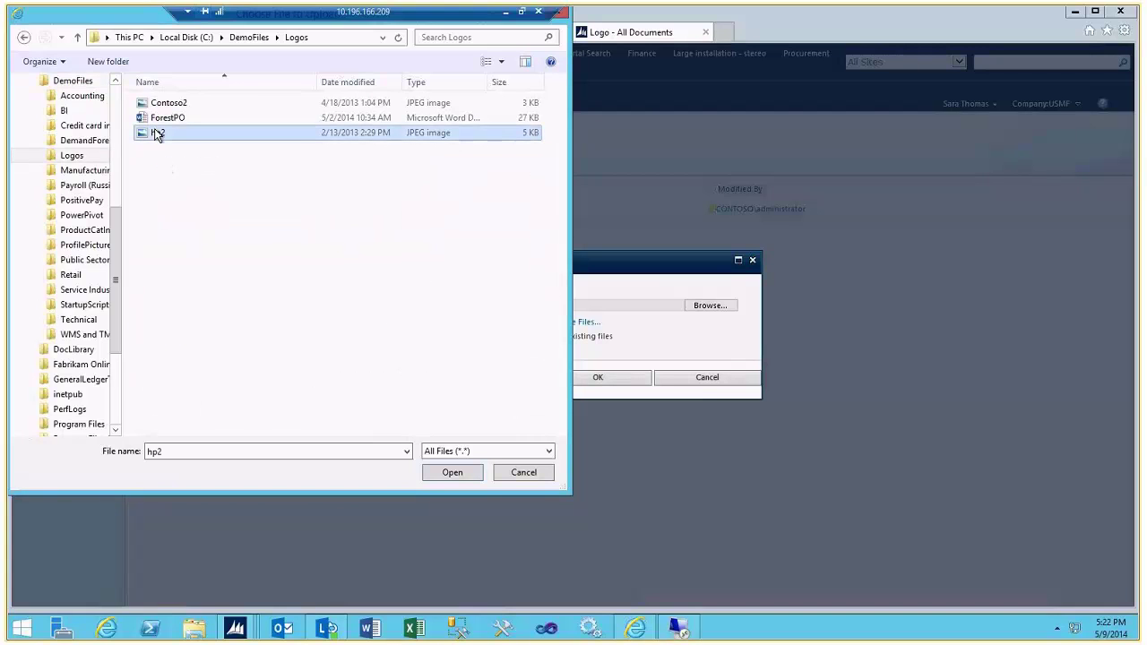
{"action": "left_click", "coordinate": [450, 473]}
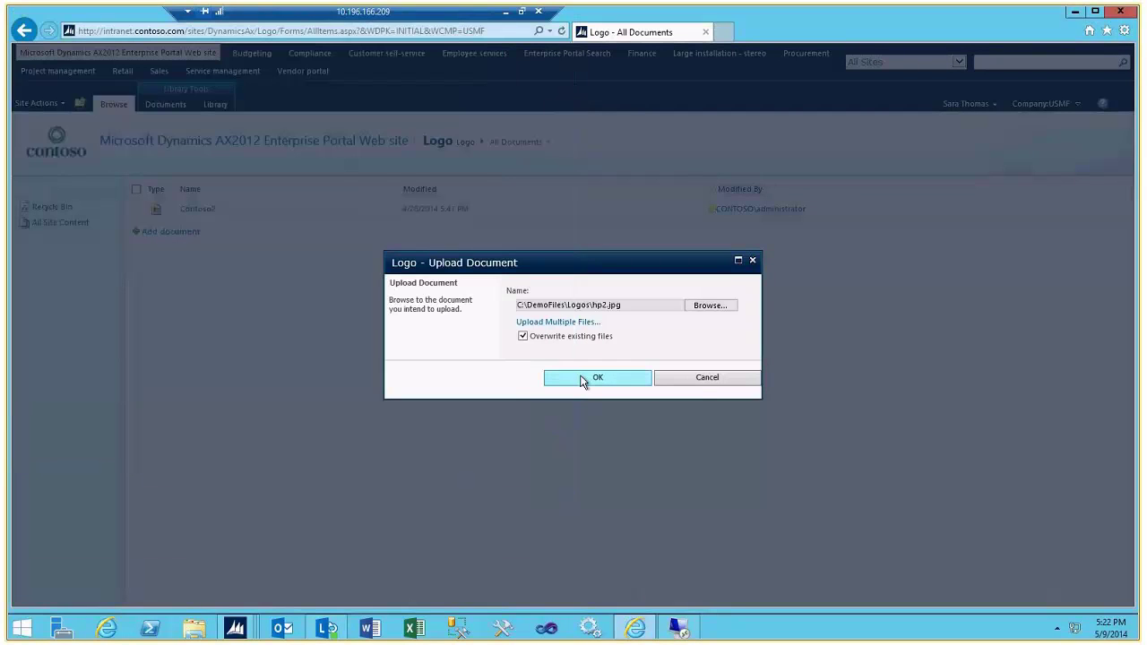
Upload hp2.jpg, open it to copy its image URL, then return to the Logo library
{"action": "left_click", "coordinate": [583, 380]}
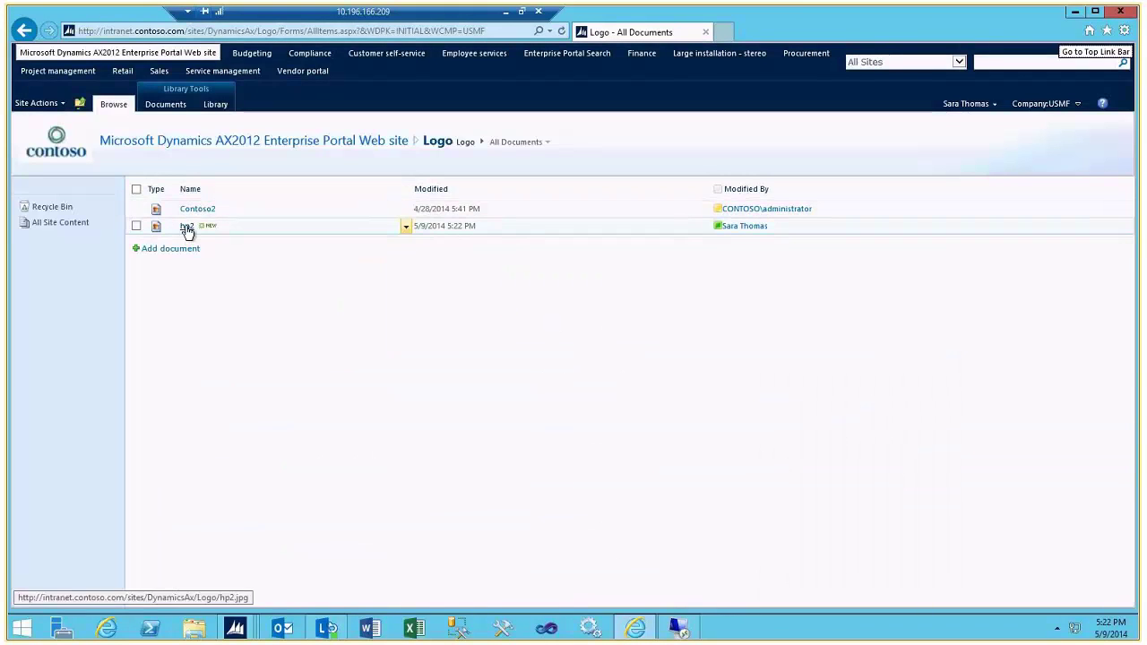
{"action": "left_click", "coordinate": [187, 227]}
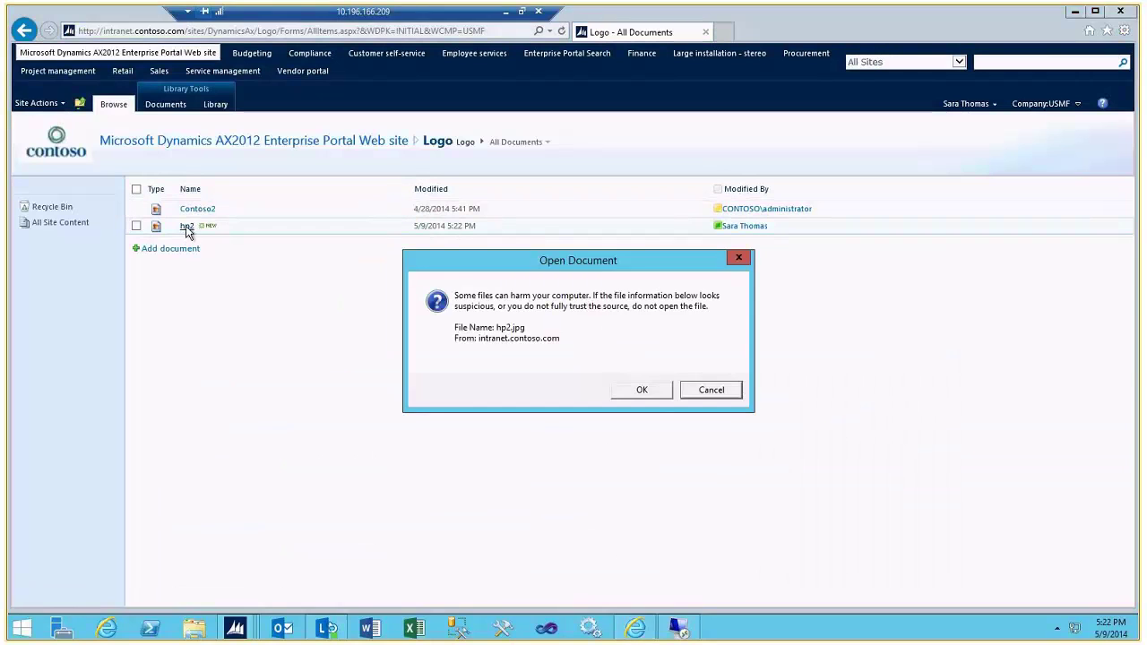
{"action": "left_click", "coordinate": [642, 390]}
{"action": "left_click", "coordinate": [135, 32]}
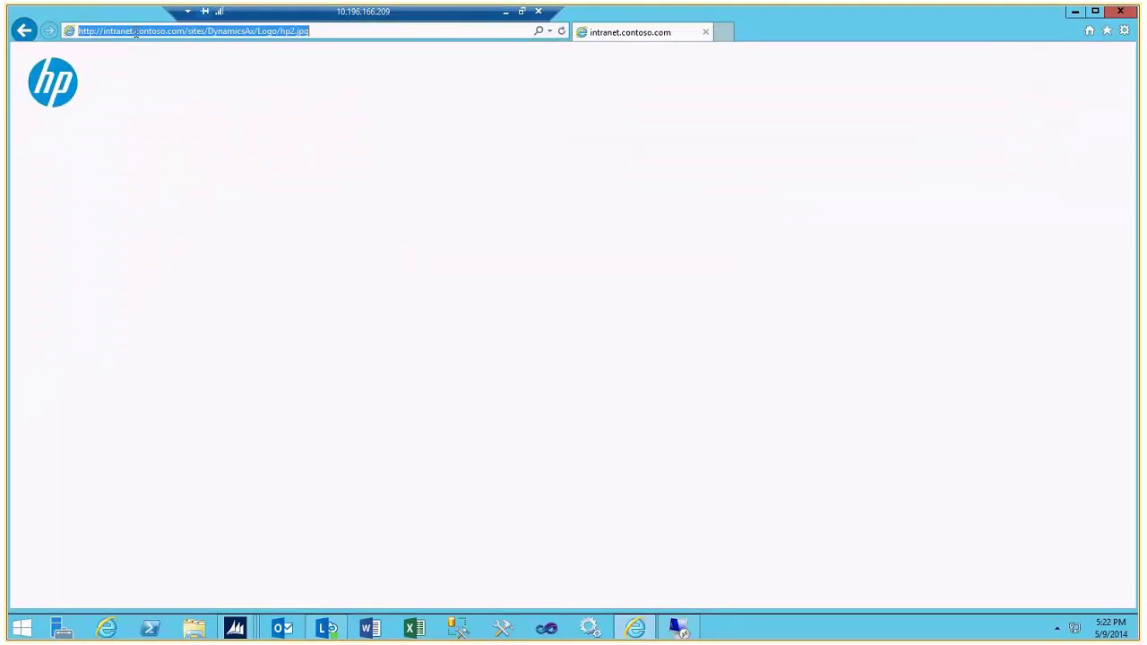
{"action": "right_click", "coordinate": [136, 32]}
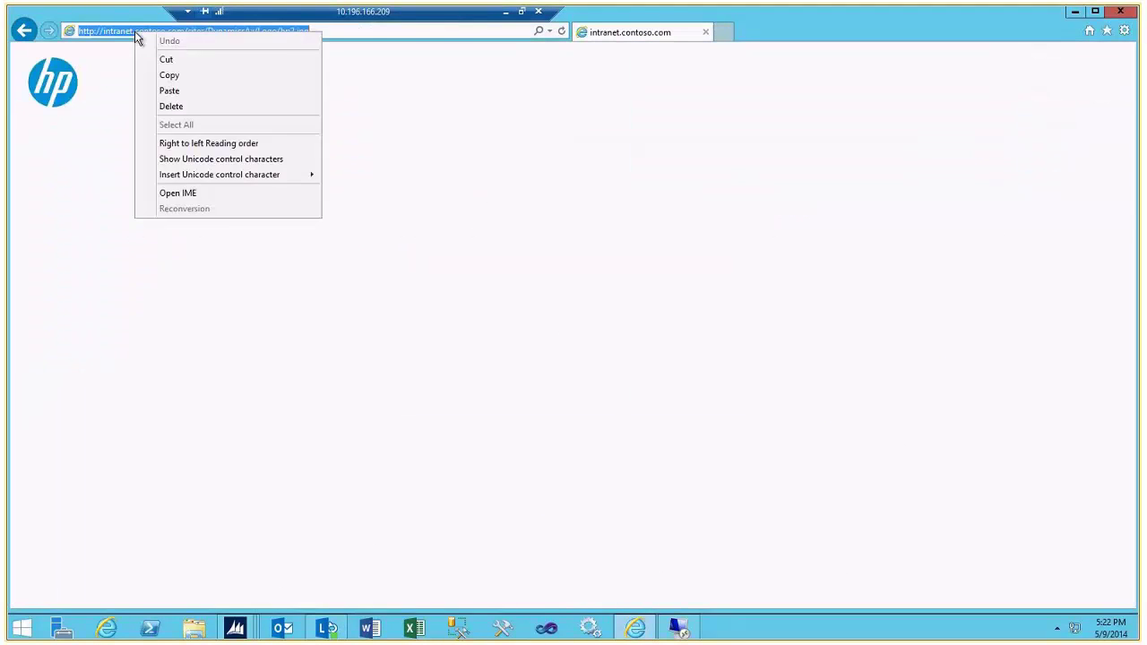
{"action": "left_click", "coordinate": [180, 77]}
{"action": "left_click", "coordinate": [24, 32]}
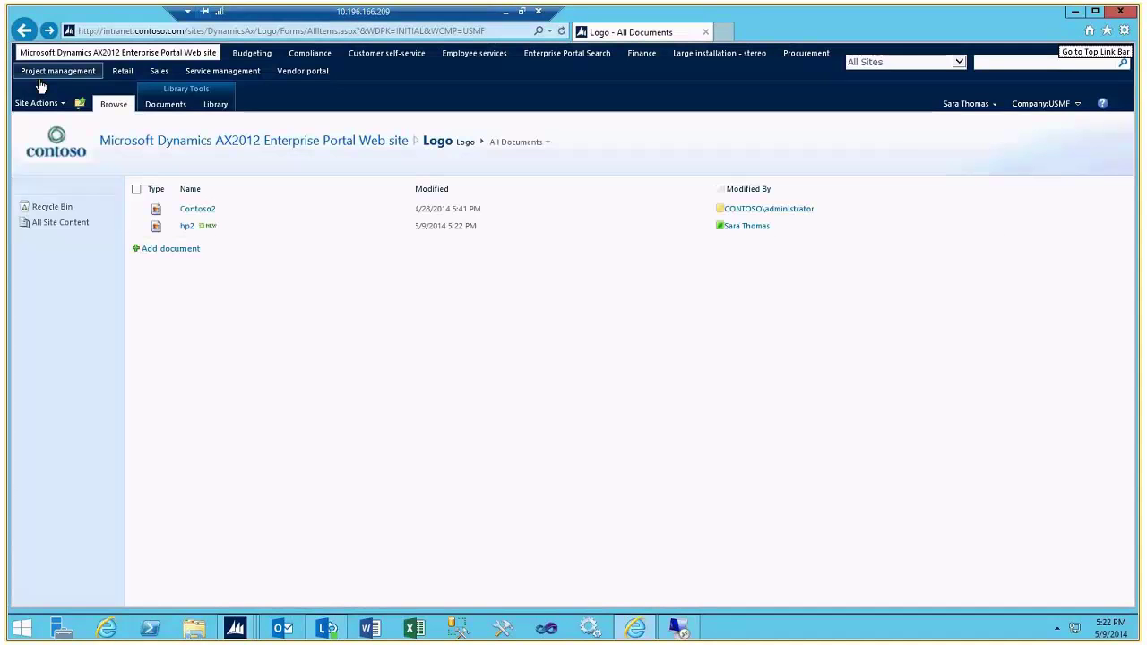
In Site Settings, set the logo URL to hp2.jpg and retitle the site 'HP Enterprise Portal Web site'
{"action": "left_click", "coordinate": [36, 104]}
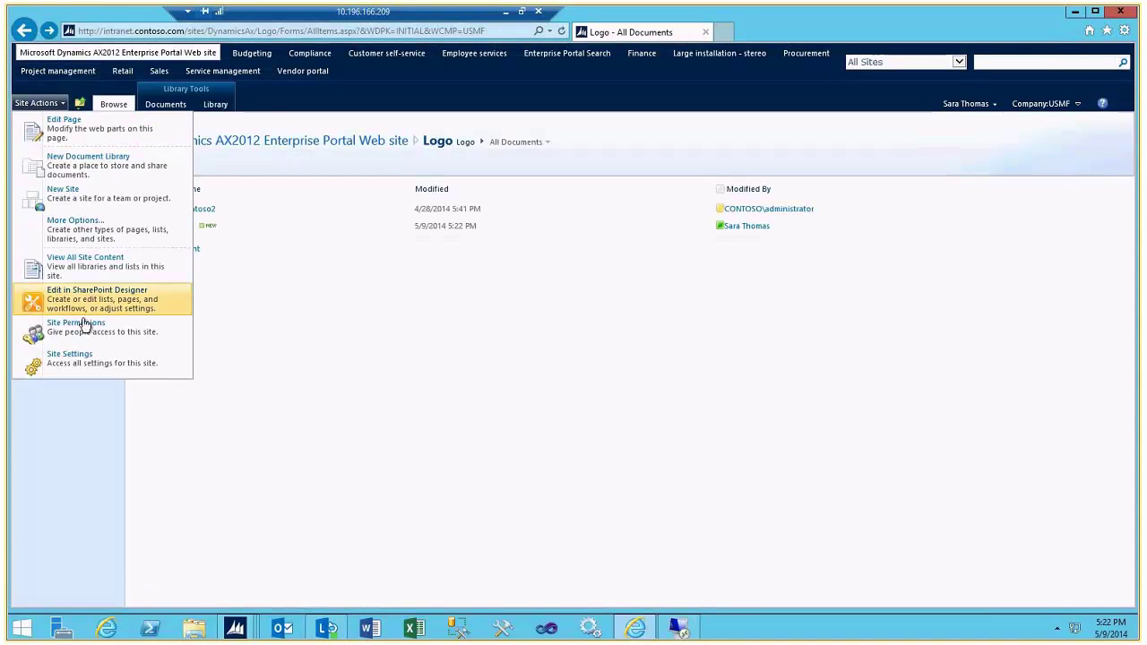
{"action": "left_click", "coordinate": [70, 356]}
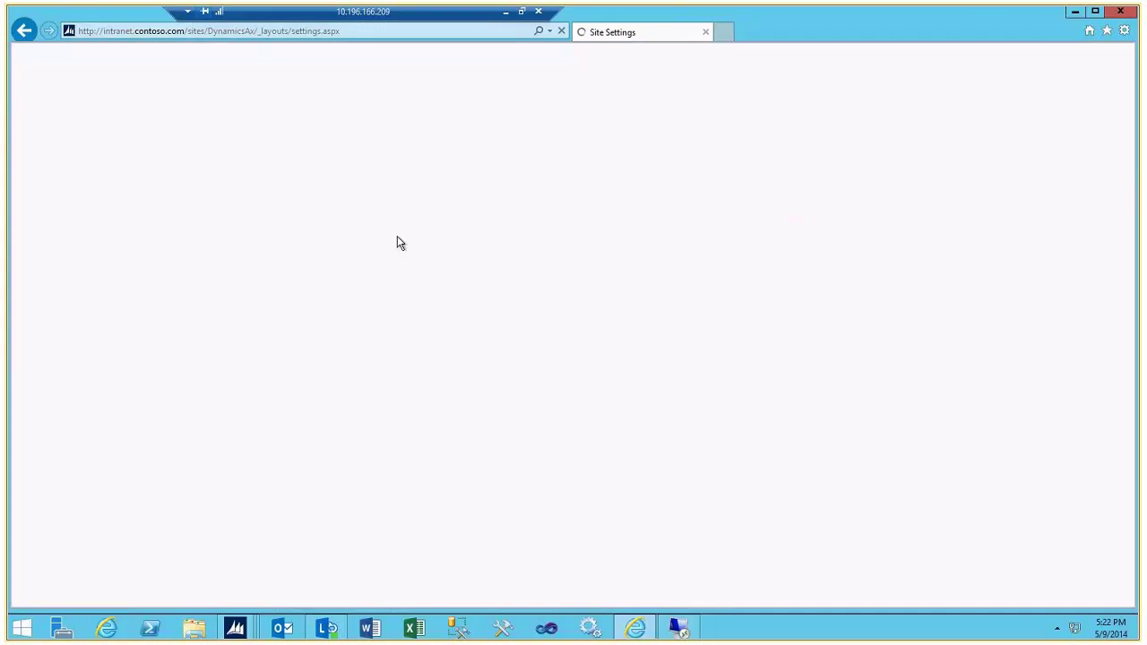
{"action": "left_click", "coordinate": [404, 254]}
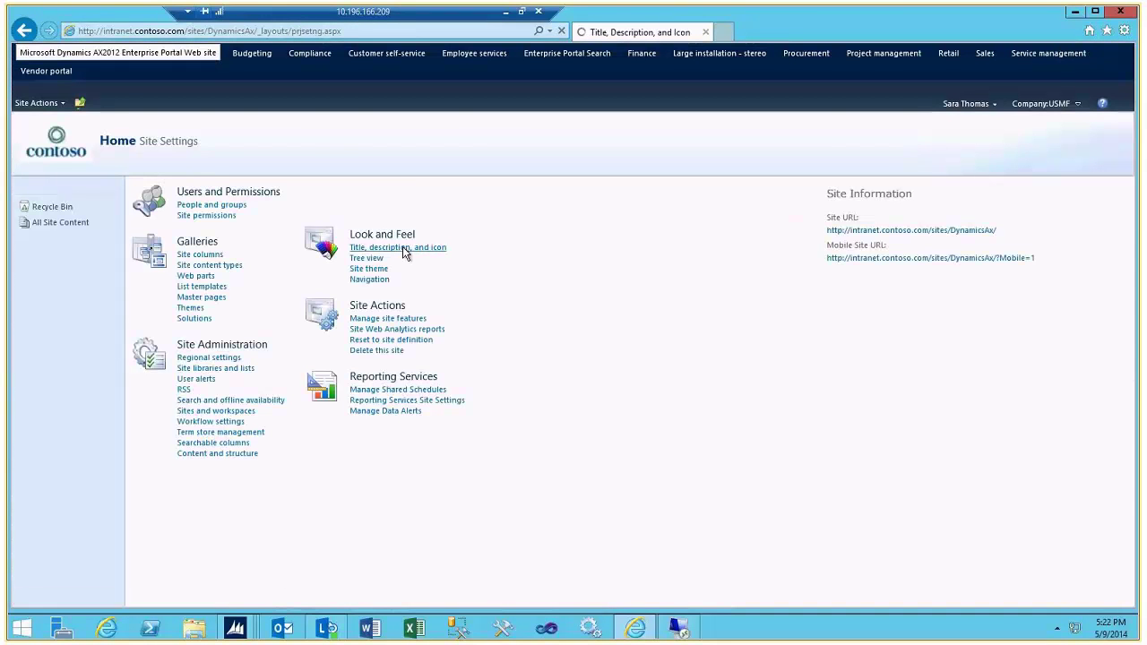
{"action": "left_click", "coordinate": [1105, 302]}
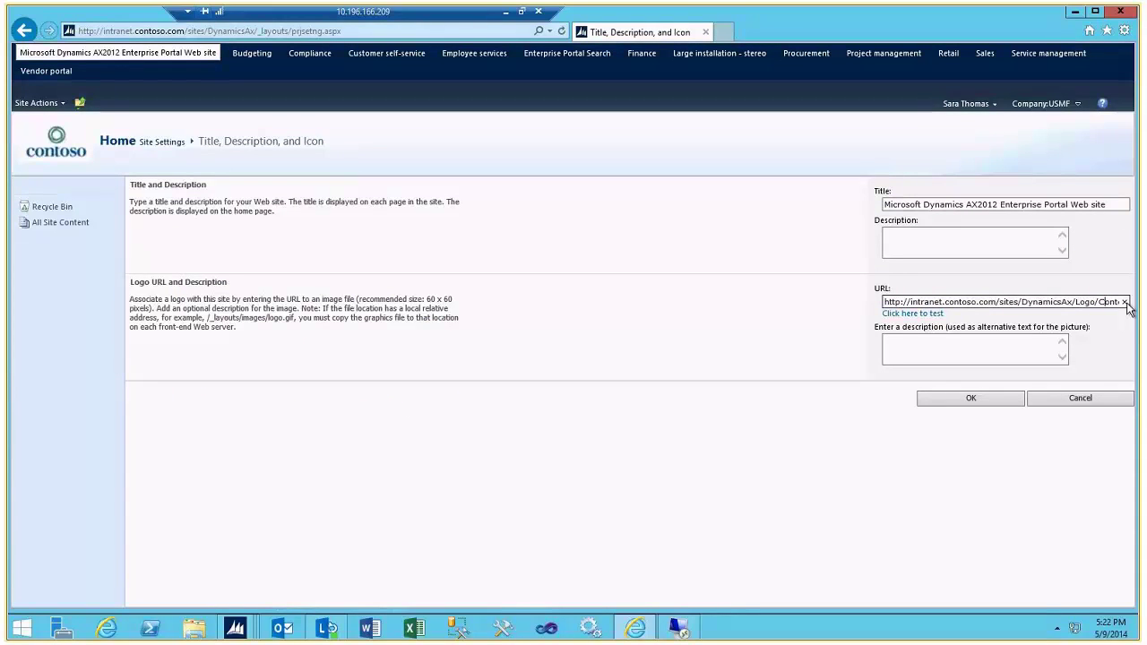
{"action": "left_click", "coordinate": [1125, 302]}
{"action": "key", "text": "ctrl+v"}
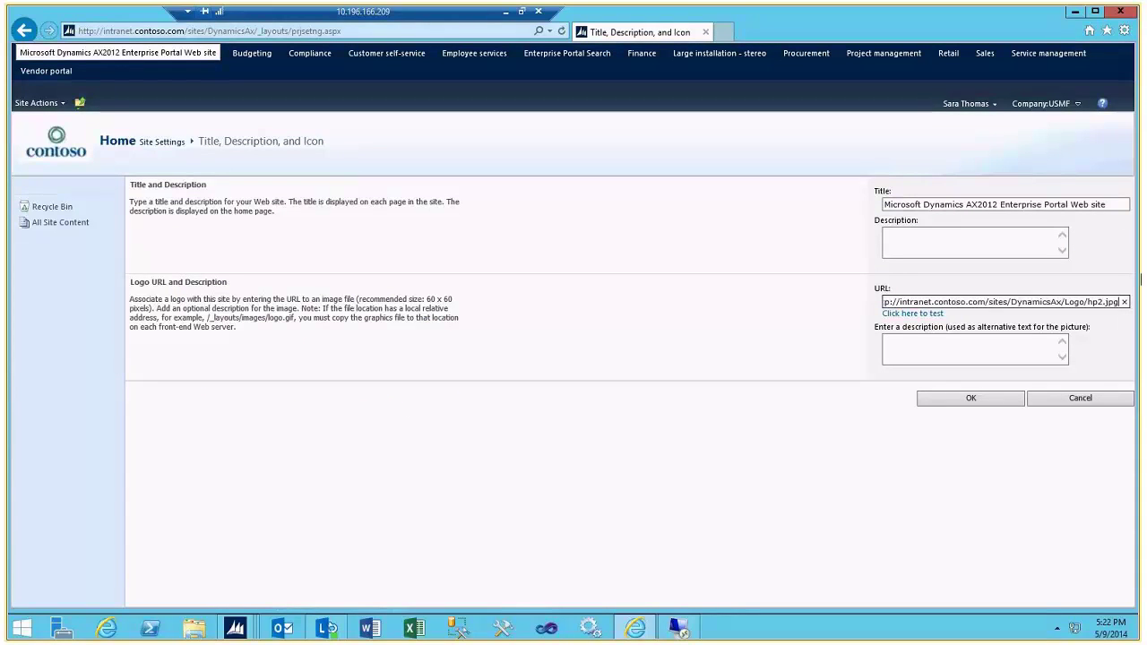
{"action": "left_click", "coordinate": [998, 204]}
{"action": "key", "text": "shift+Home"}
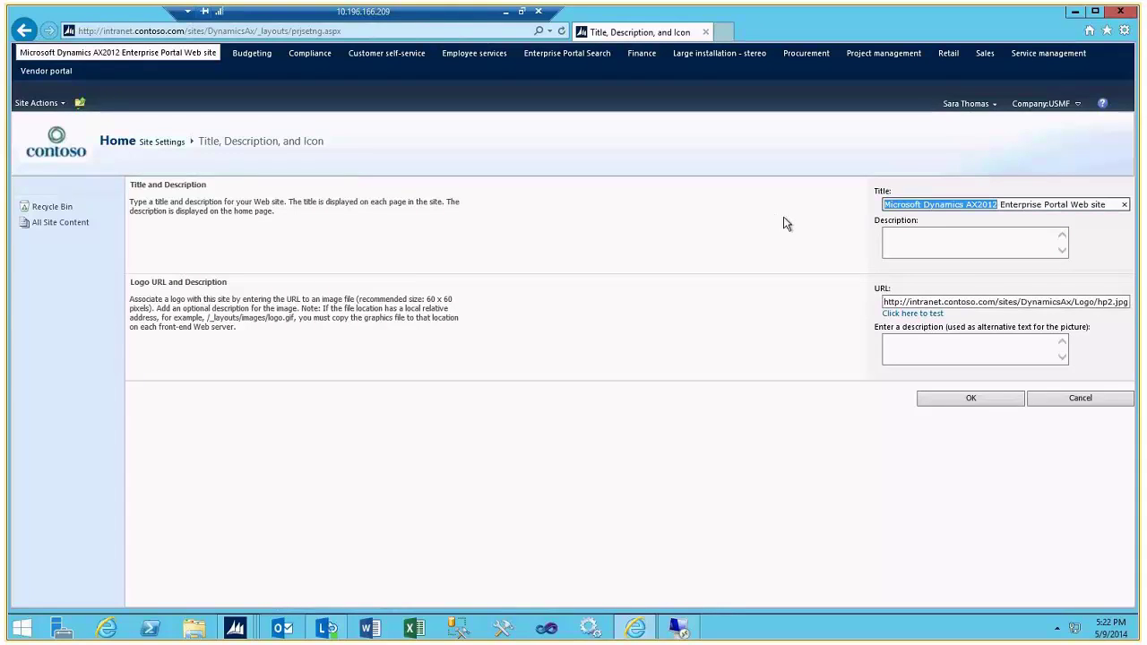
{"action": "type", "text": "HP"}
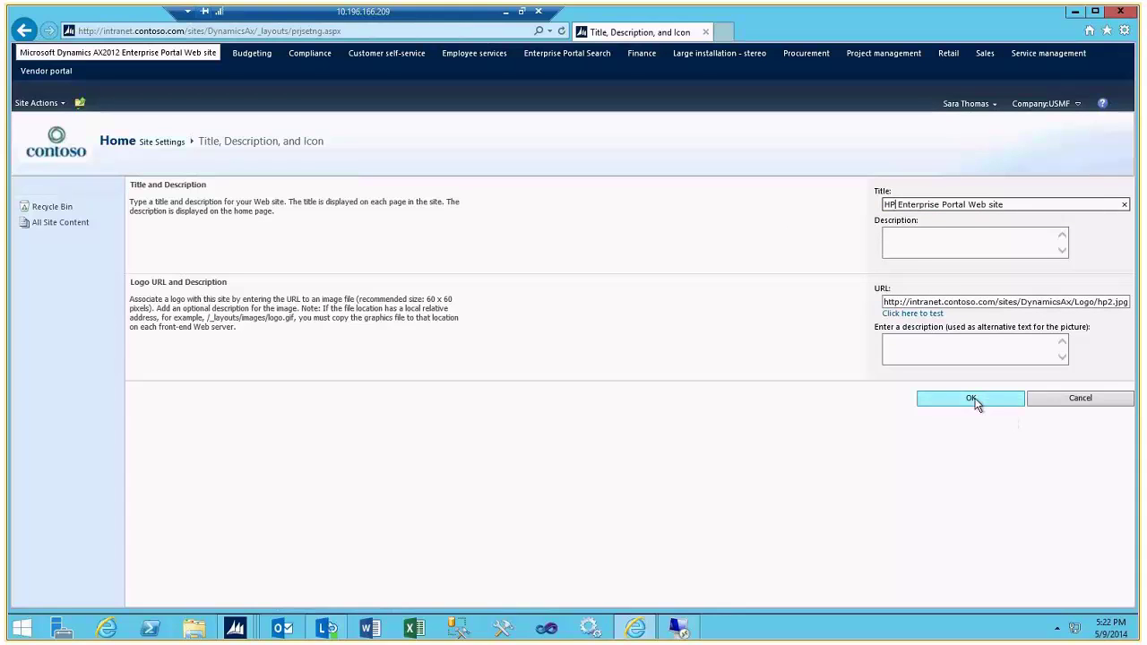
{"action": "left_click", "coordinate": [973, 402]}
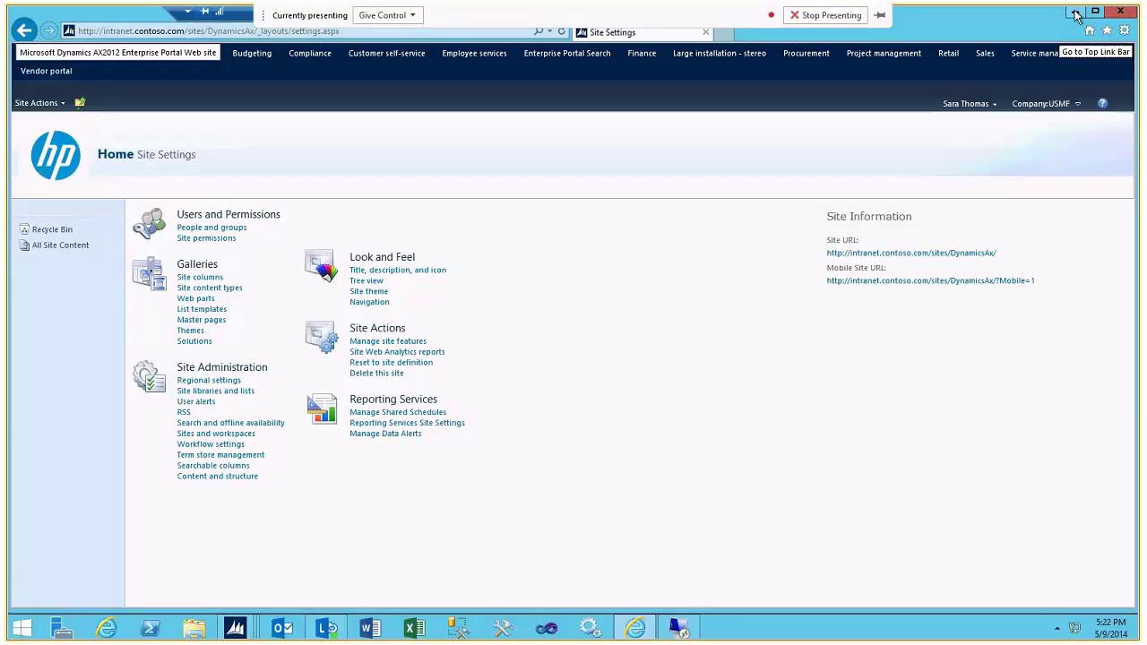
Close Internet Explorer, return to the AX Role center, and minimize the AX window
{"action": "left_click", "coordinate": [1120, 12]}
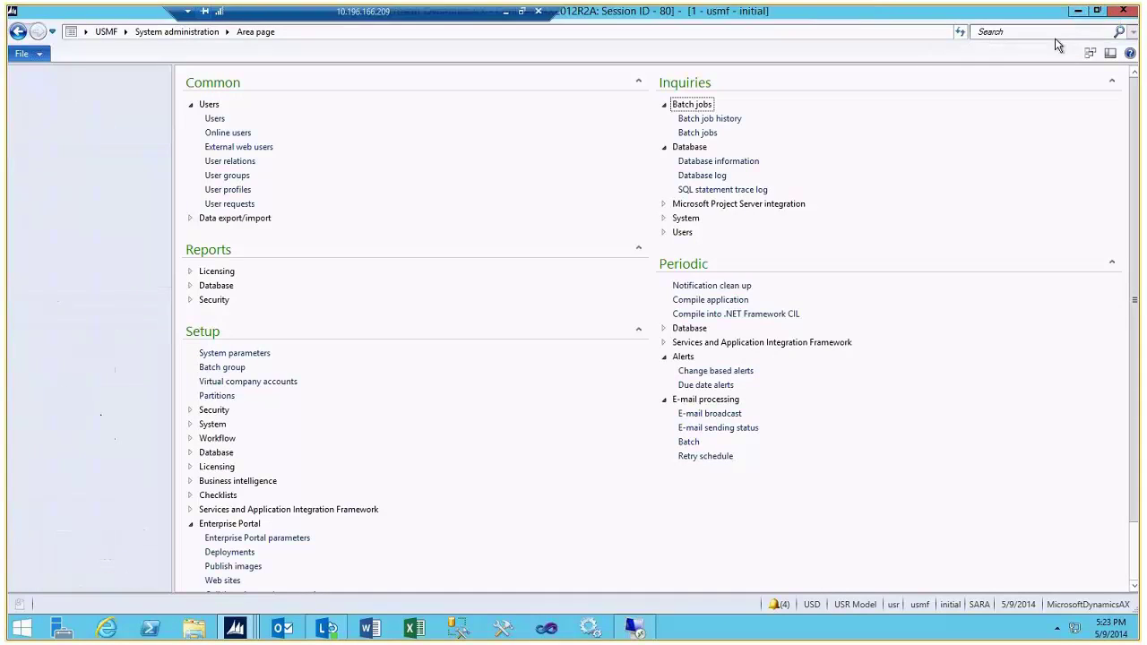
{"action": "left_click", "coordinate": [67, 301]}
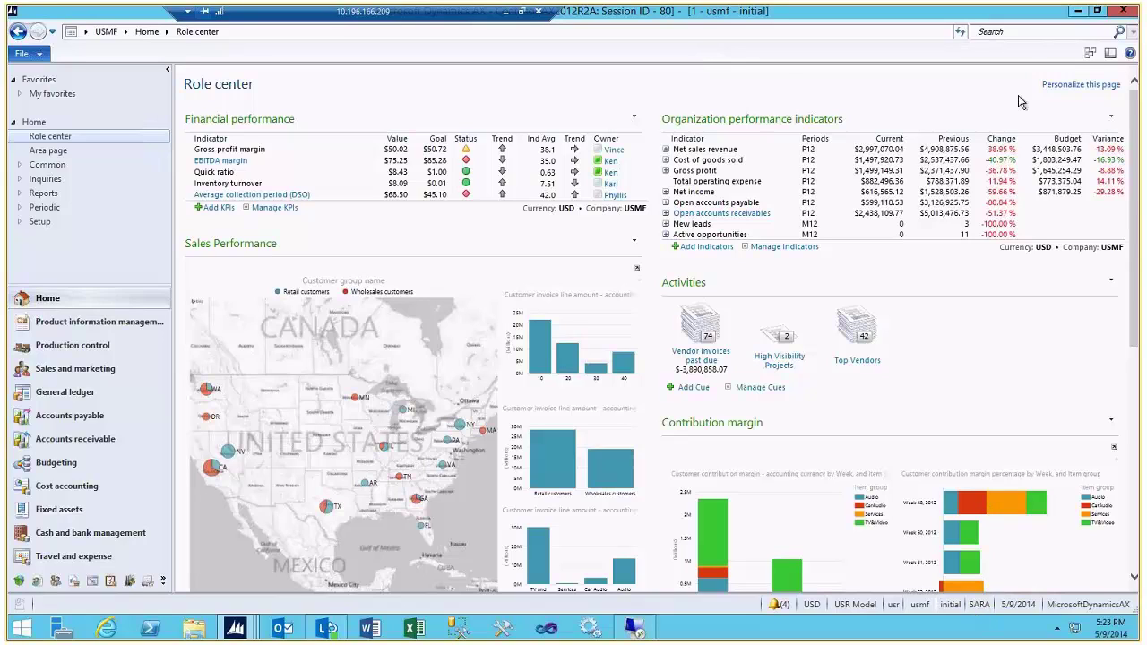
{"action": "left_click", "coordinate": [1081, 13]}
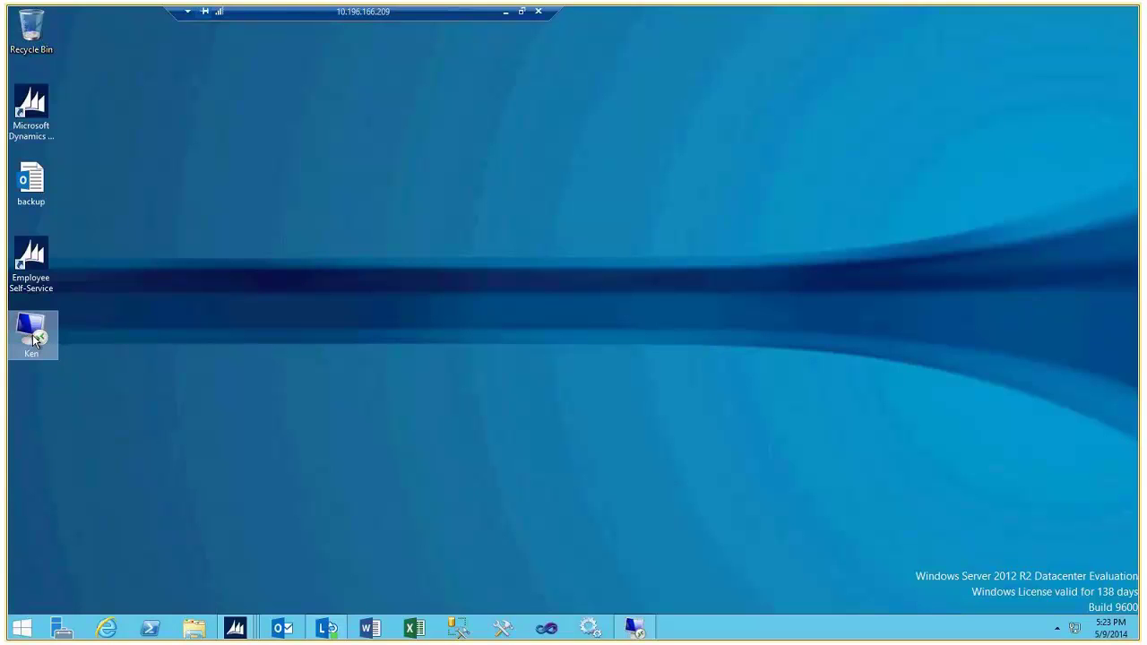
{"action": "left_click", "coordinate": [647, 632]}
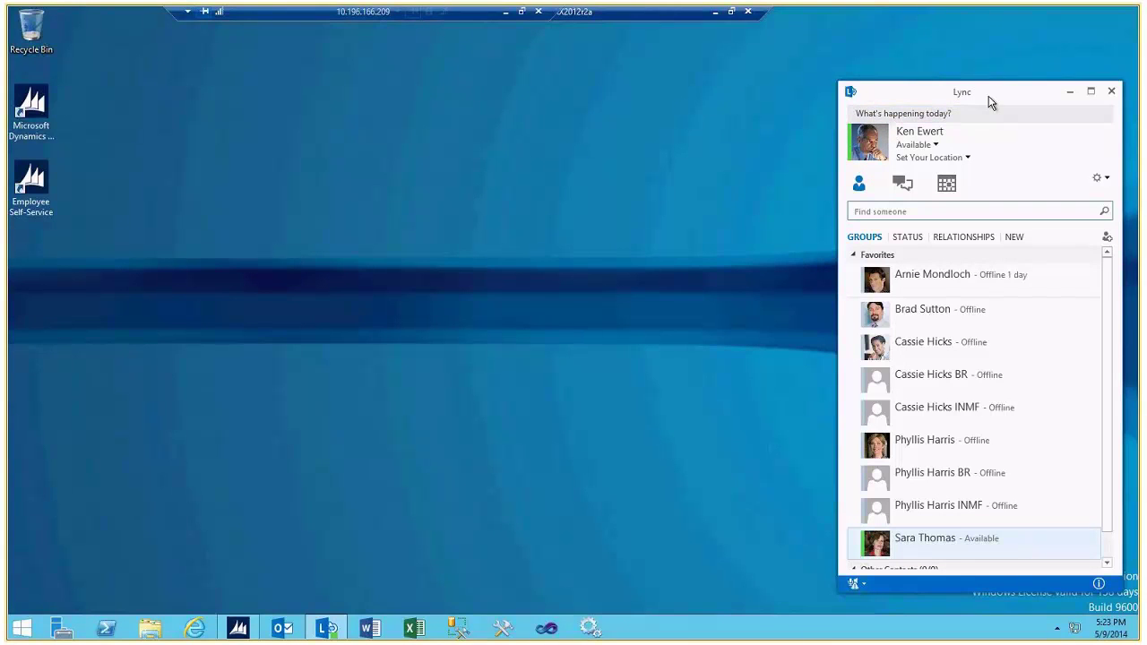
{"action": "left_click", "coordinate": [927, 470]}
{"action": "left_click", "coordinate": [915, 549]}
{"action": "left_click", "coordinate": [714, 12]}
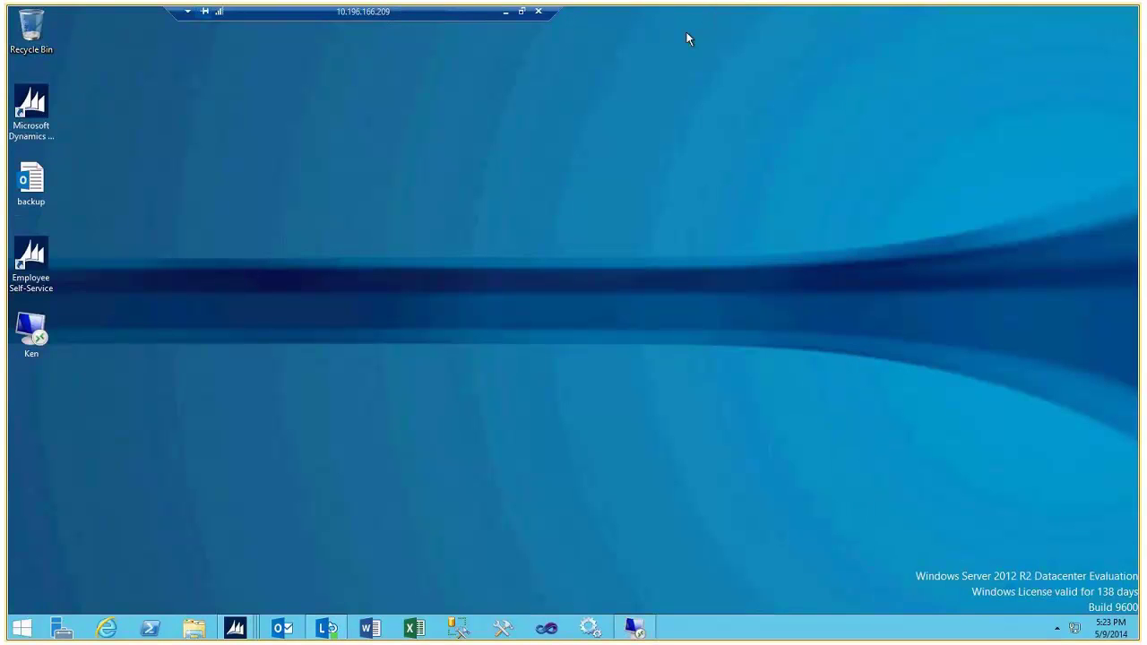
From the Role center's Financial performance KPI, send 'Q?' by Lync IM to the EBITDA margin owner
{"action": "mouse_move", "coordinate": [241, 633]}
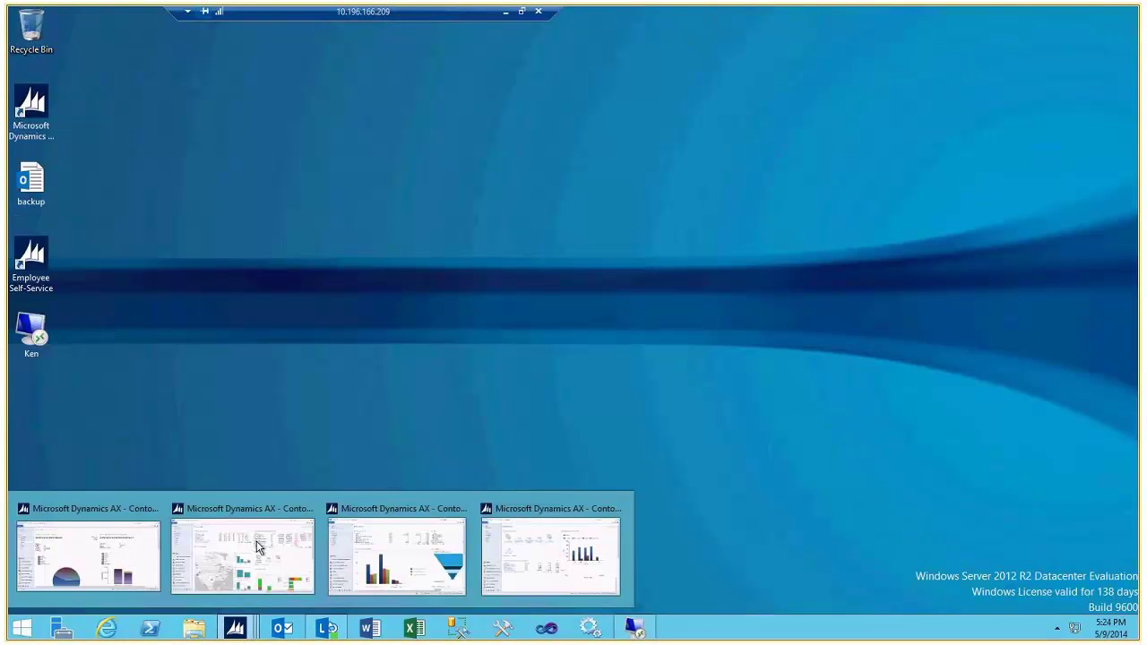
{"action": "left_click", "coordinate": [257, 549]}
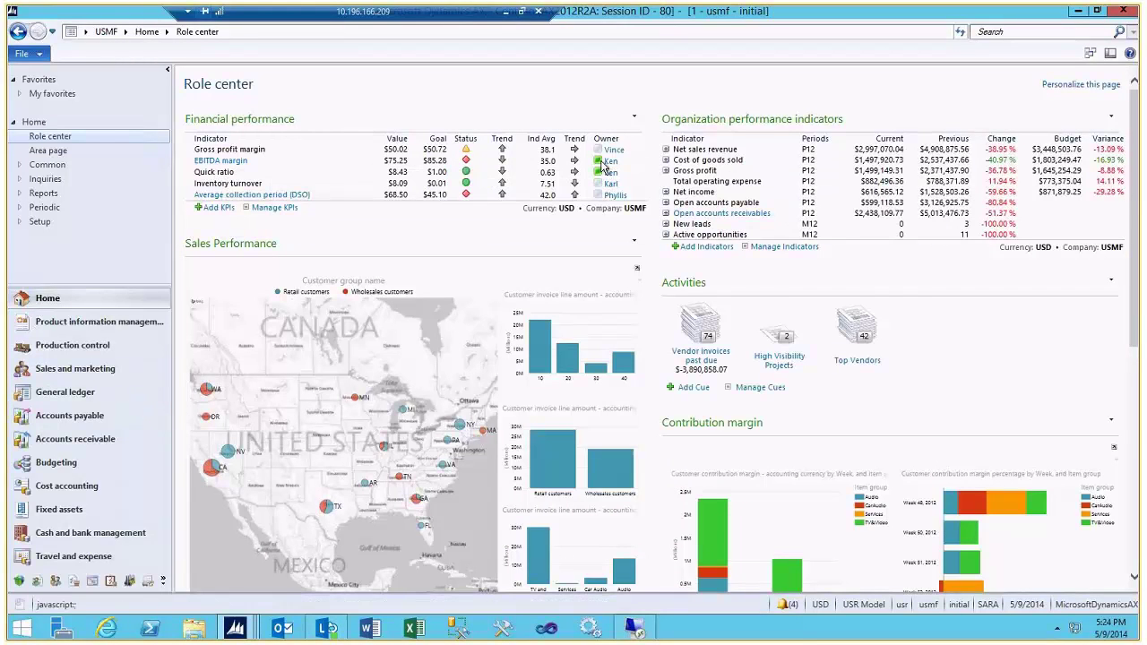
{"action": "mouse_move", "coordinate": [600, 168]}
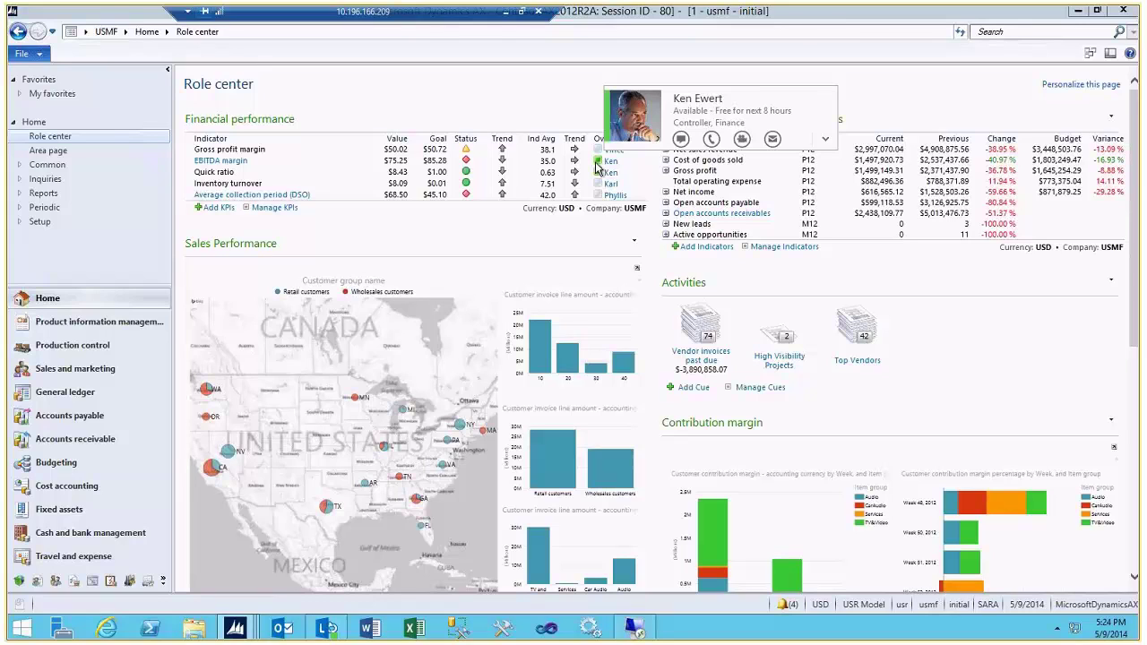
{"action": "left_click", "coordinate": [681, 140]}
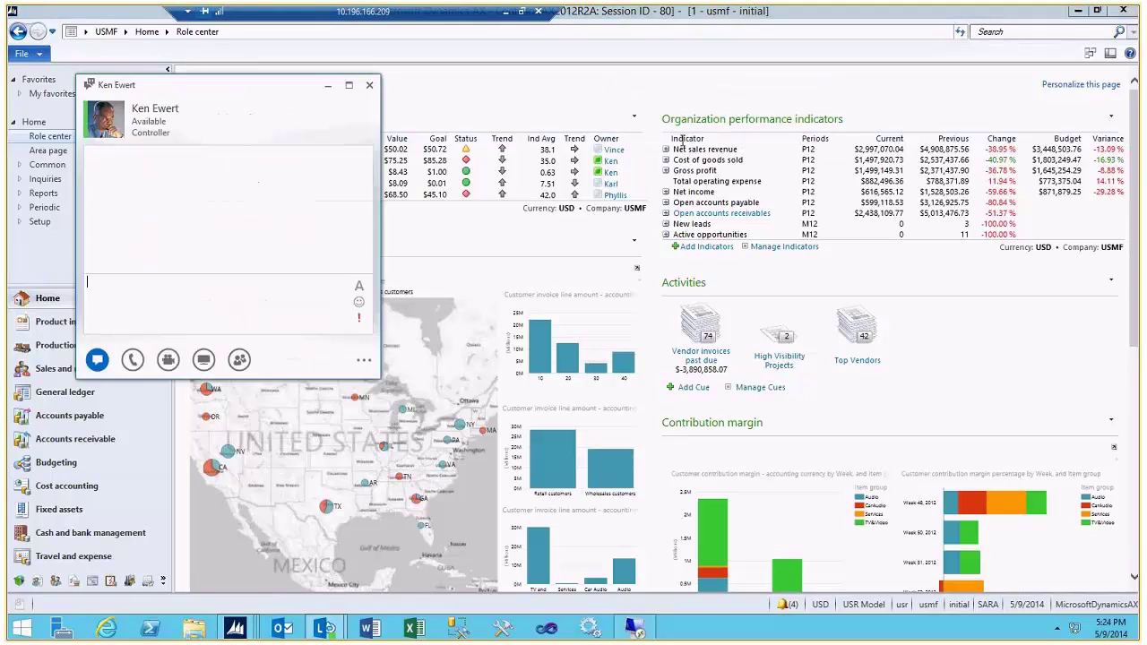
{"action": "type", "text": "Q?"}
{"action": "key", "text": "Return"}
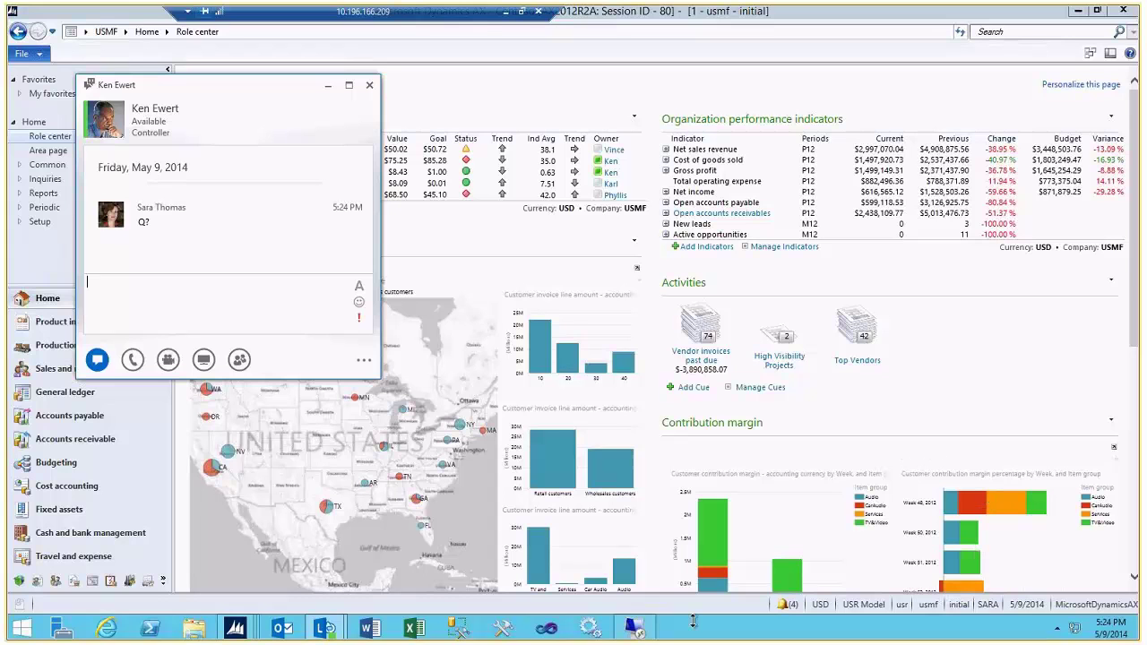
{"action": "left_click", "coordinate": [634, 629]}
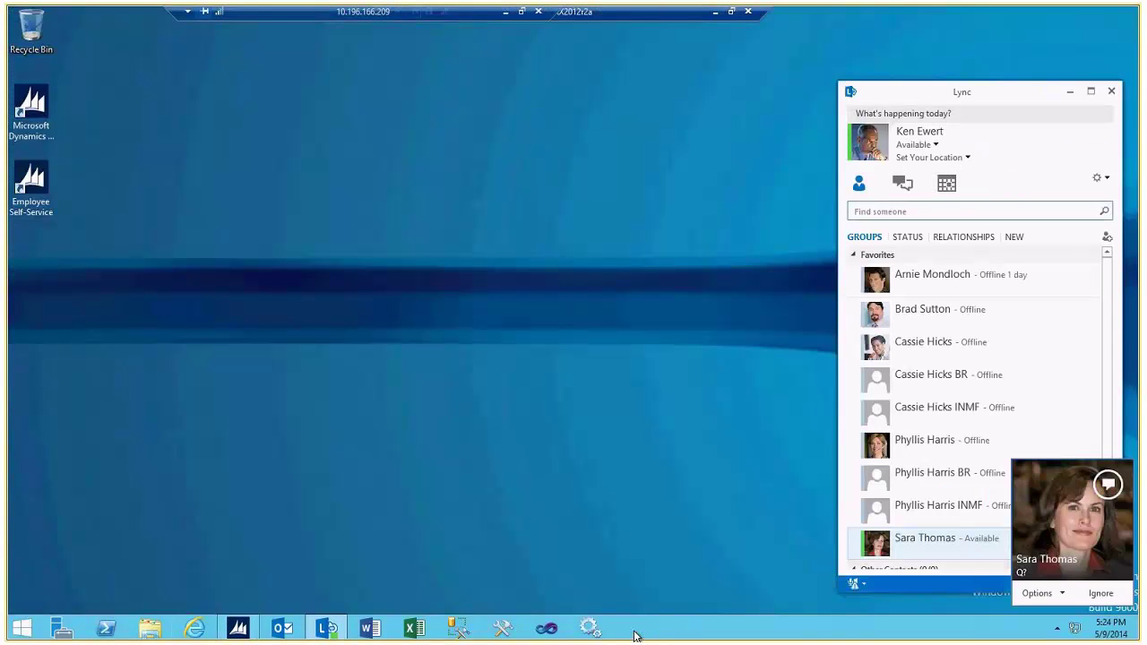
Accept the incoming Lync chat and answer 'Q?' with the reply 'A'
{"action": "left_click", "coordinate": [1053, 537]}
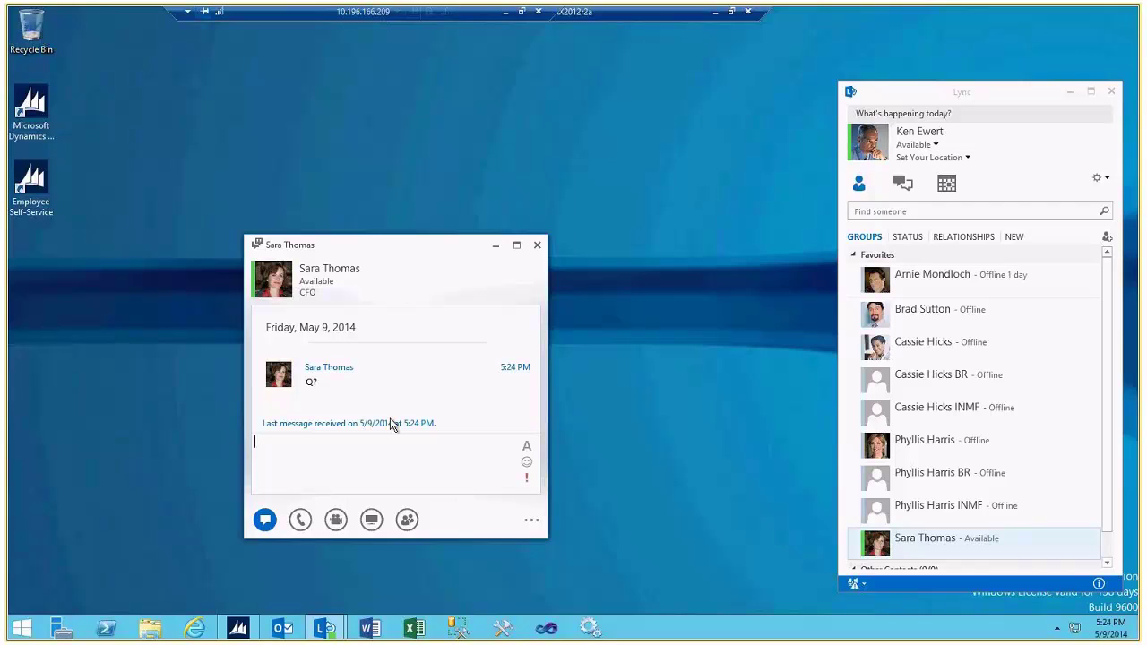
{"action": "type", "text": "A"}
{"action": "key", "text": "Return"}
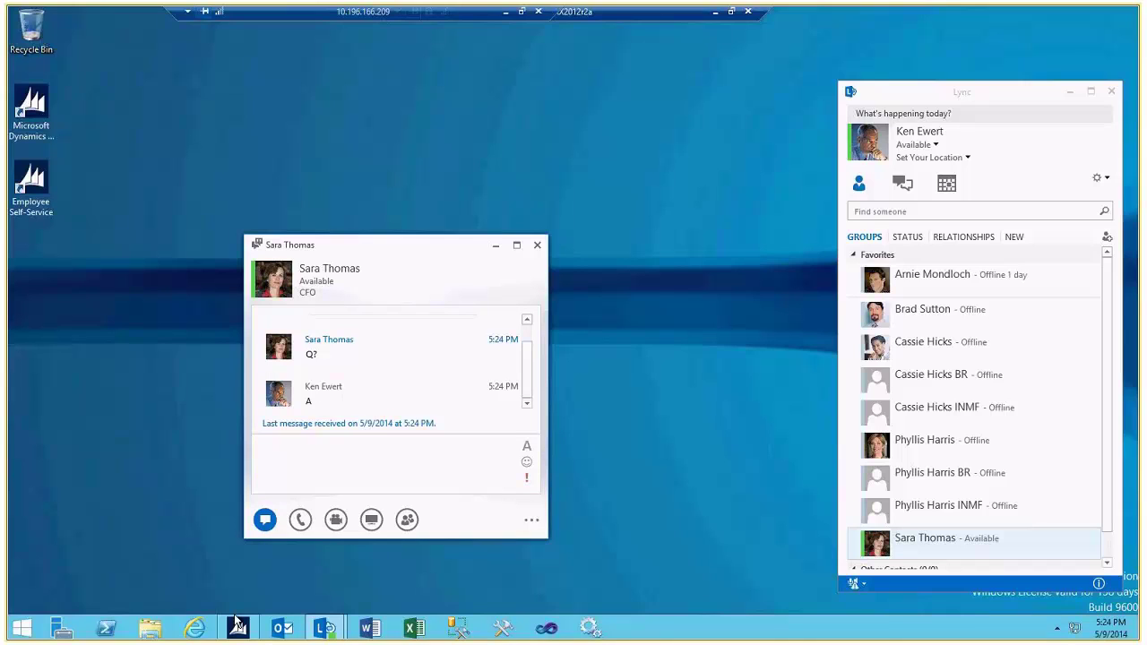
{"action": "mouse_move", "coordinate": [239, 633]}
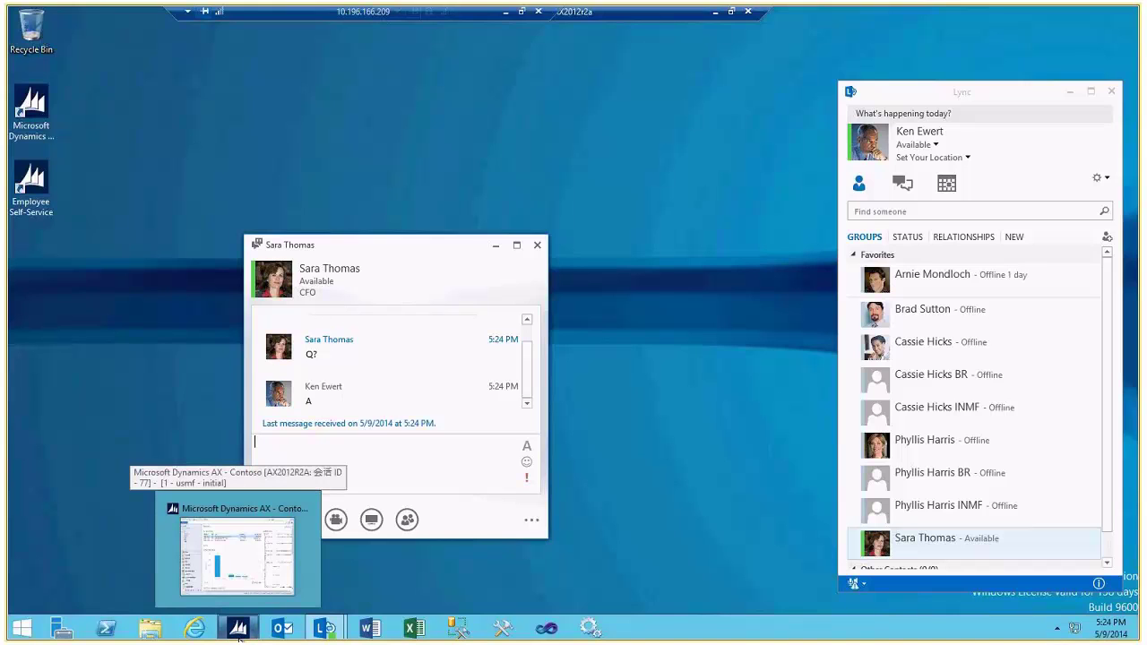
Restore and minimize the Chinese-language AX window to get back to the English session
{"action": "left_click", "coordinate": [240, 633]}
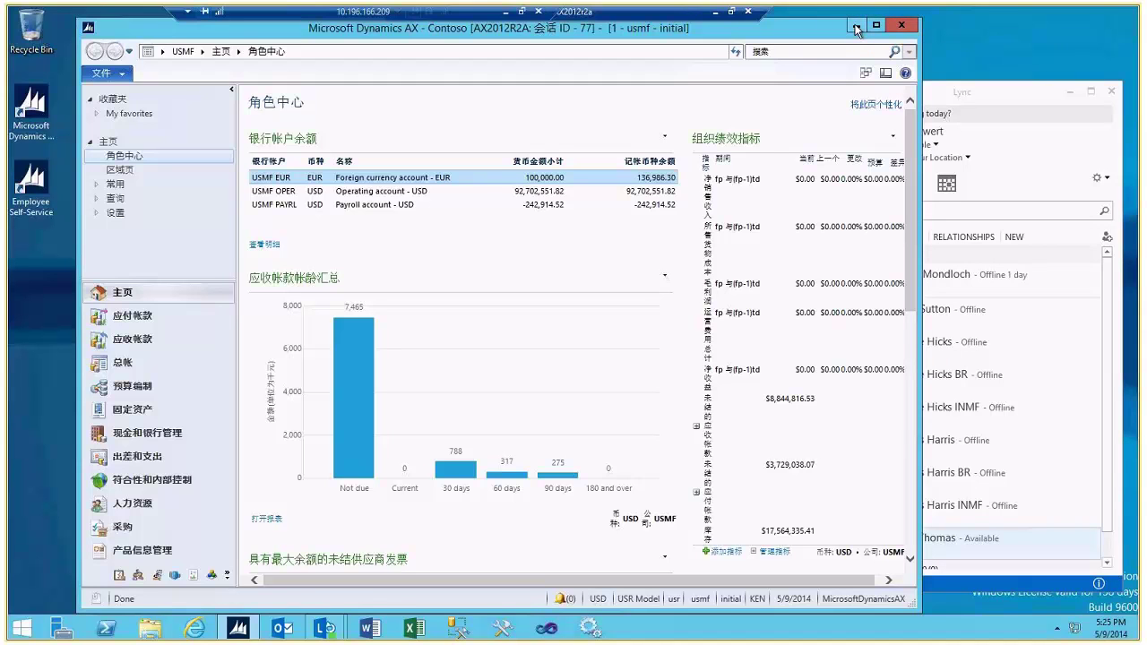
{"action": "left_click", "coordinate": [855, 30]}
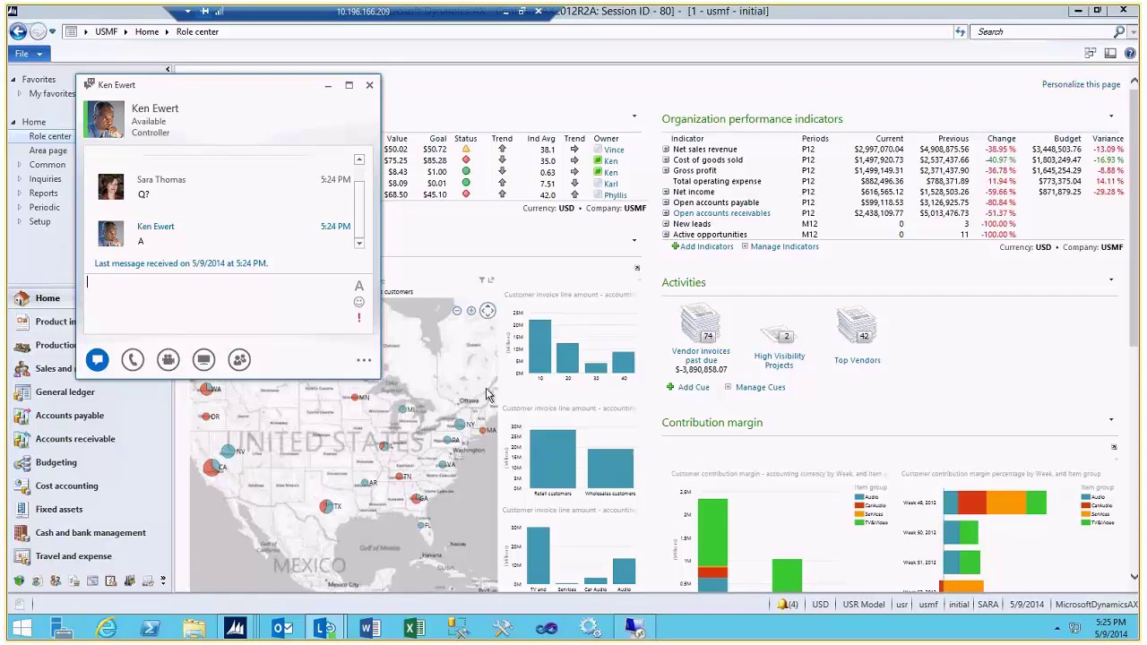
Close the Lync chat and view the EBITDA margin, DSO and Open accounts receivables KPI info cards
{"action": "left_click", "coordinate": [369, 86]}
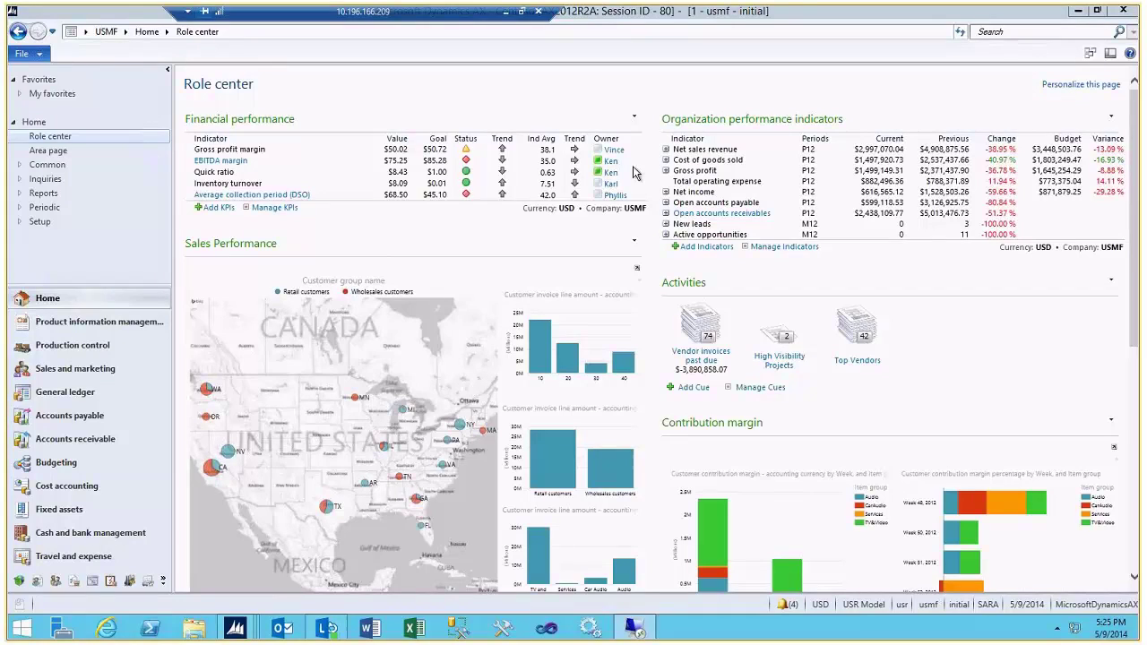
{"action": "mouse_move", "coordinate": [227, 169]}
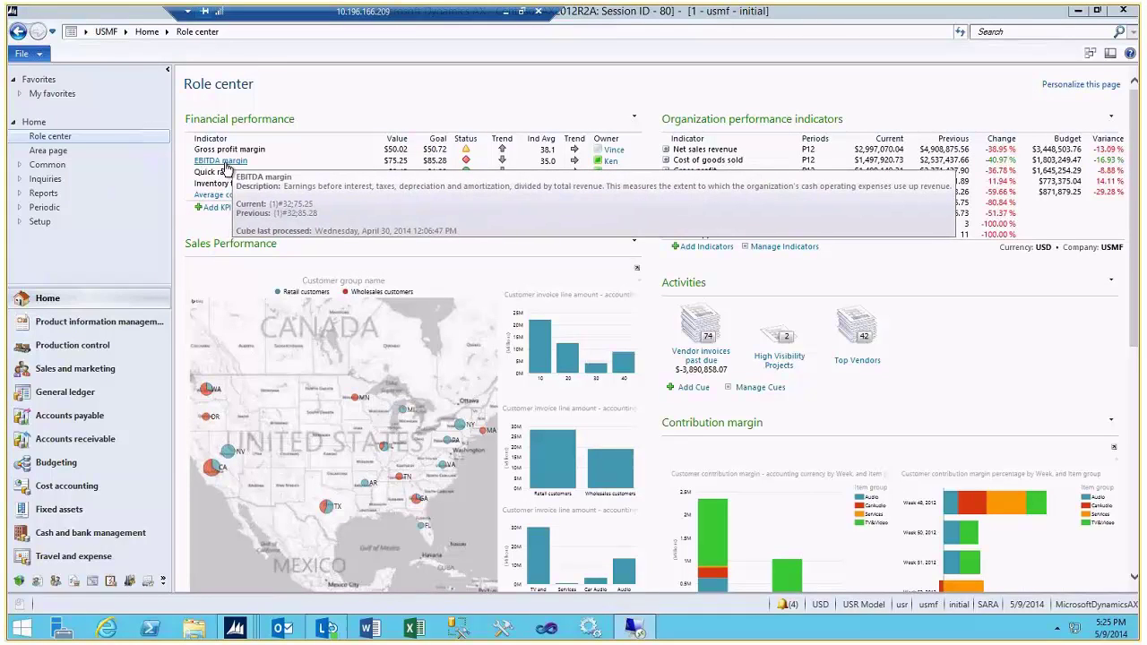
{"action": "mouse_move", "coordinate": [231, 199]}
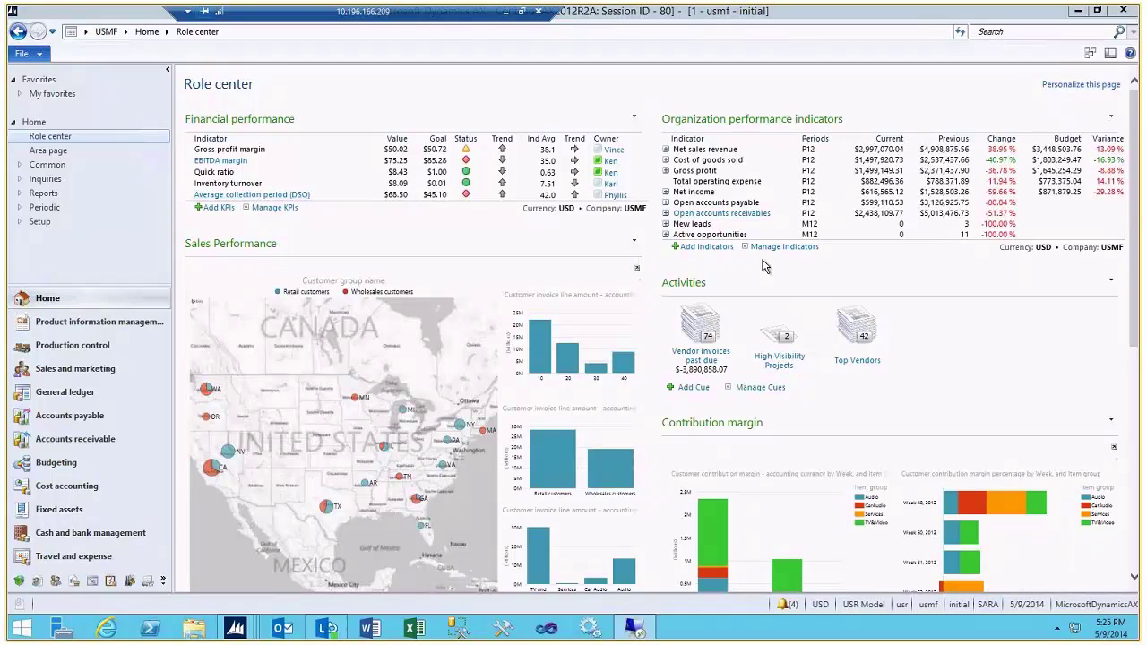
{"action": "mouse_move", "coordinate": [711, 219]}
{"action": "mouse_move", "coordinate": [414, 428]}
Open the released product D0001 MidRangeSpeaker from Product information management
{"action": "left_click", "coordinate": [128, 322]}
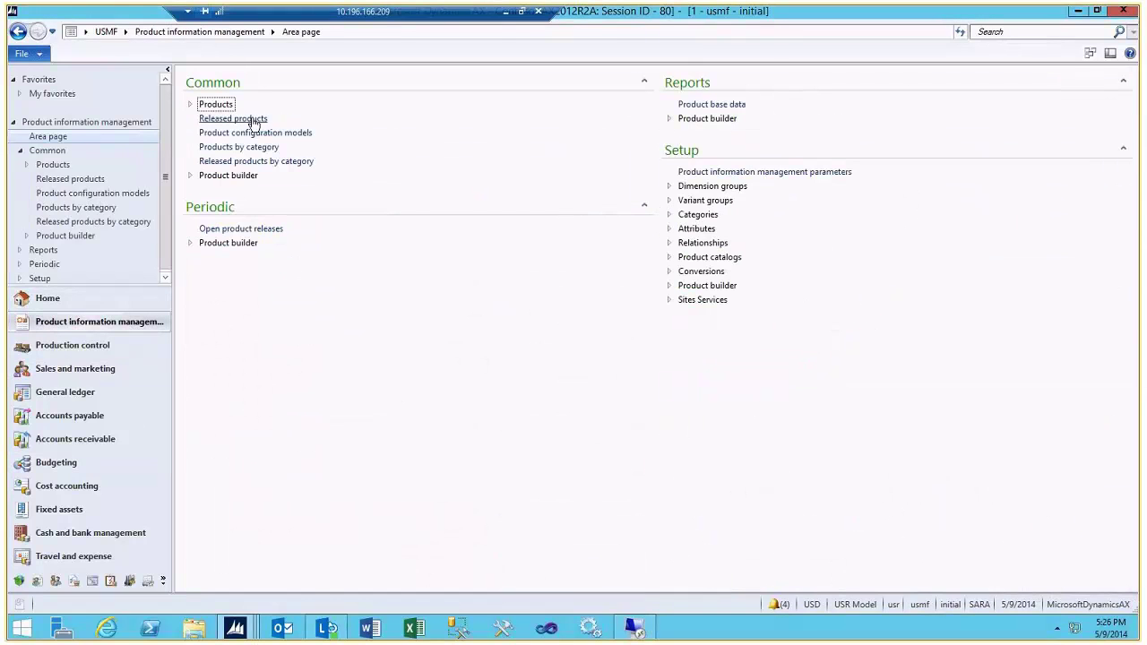
{"action": "left_click", "coordinate": [253, 119]}
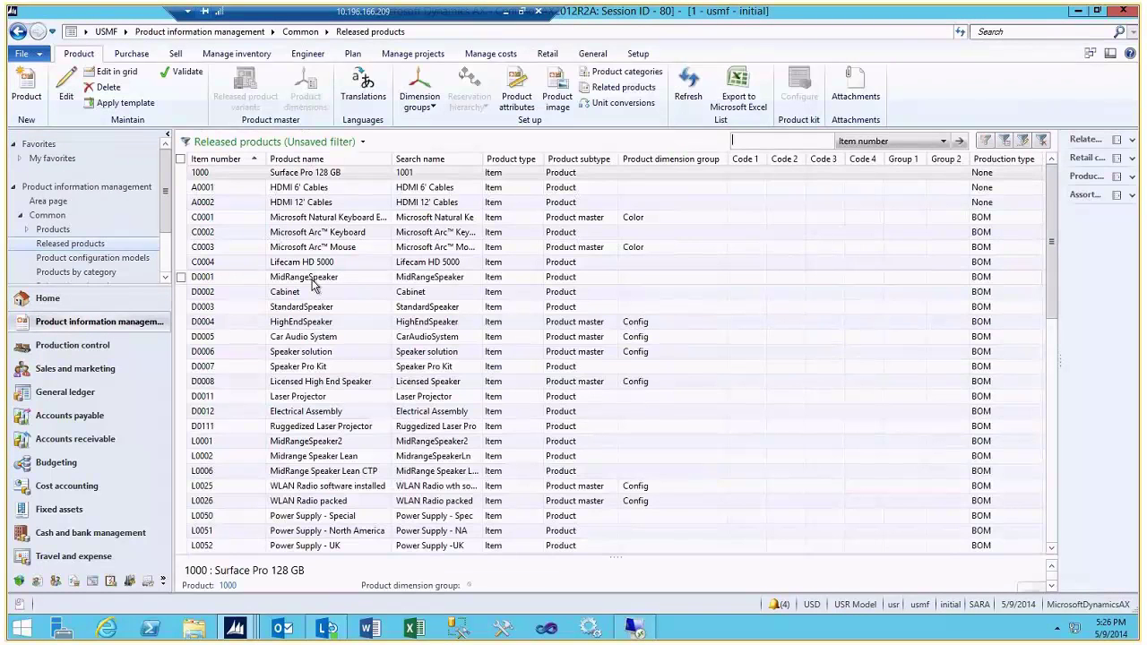
{"action": "left_click", "coordinate": [313, 279]}
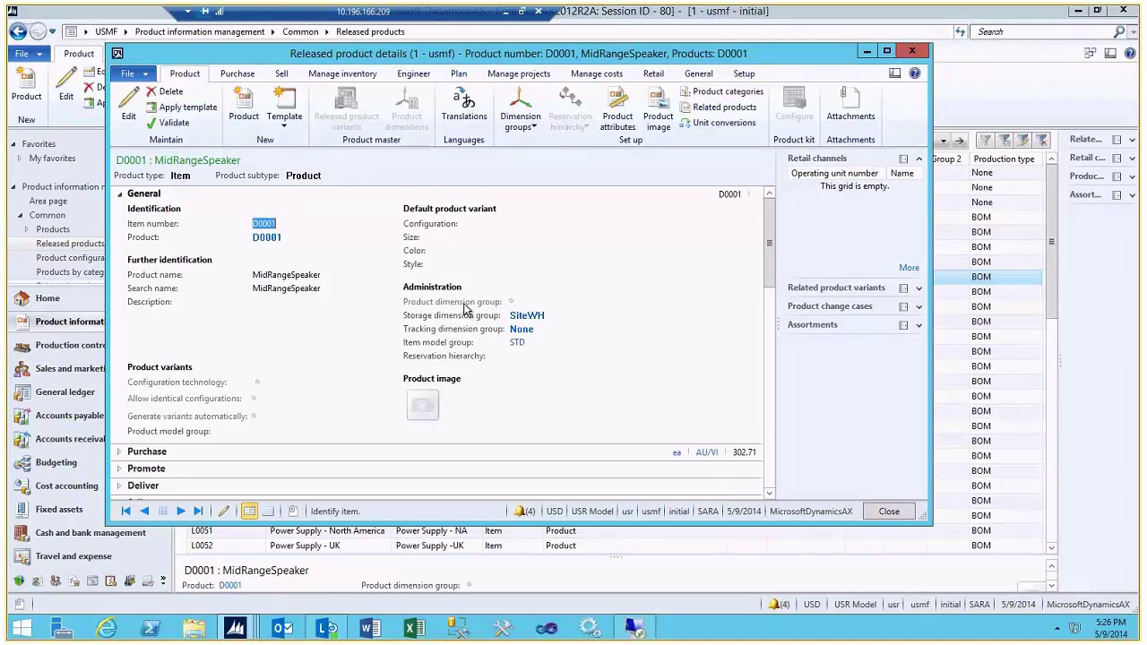
Load the Engineer personalization on the product details form, then close the form
{"action": "right_click", "coordinate": [508, 312]}
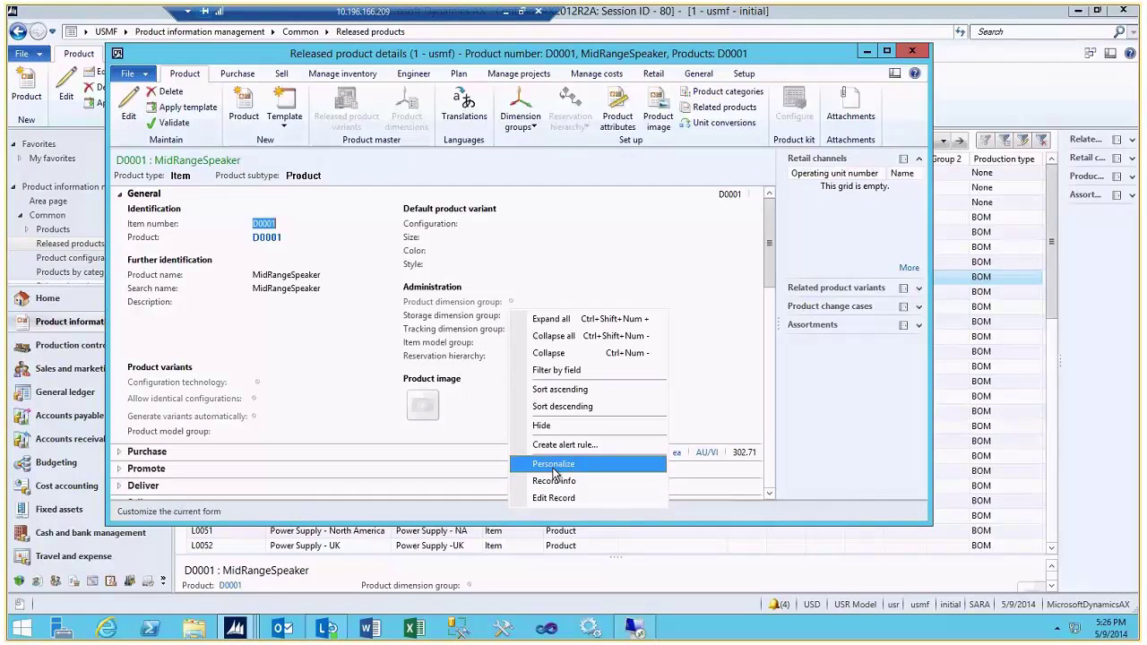
{"action": "left_click", "coordinate": [553, 464]}
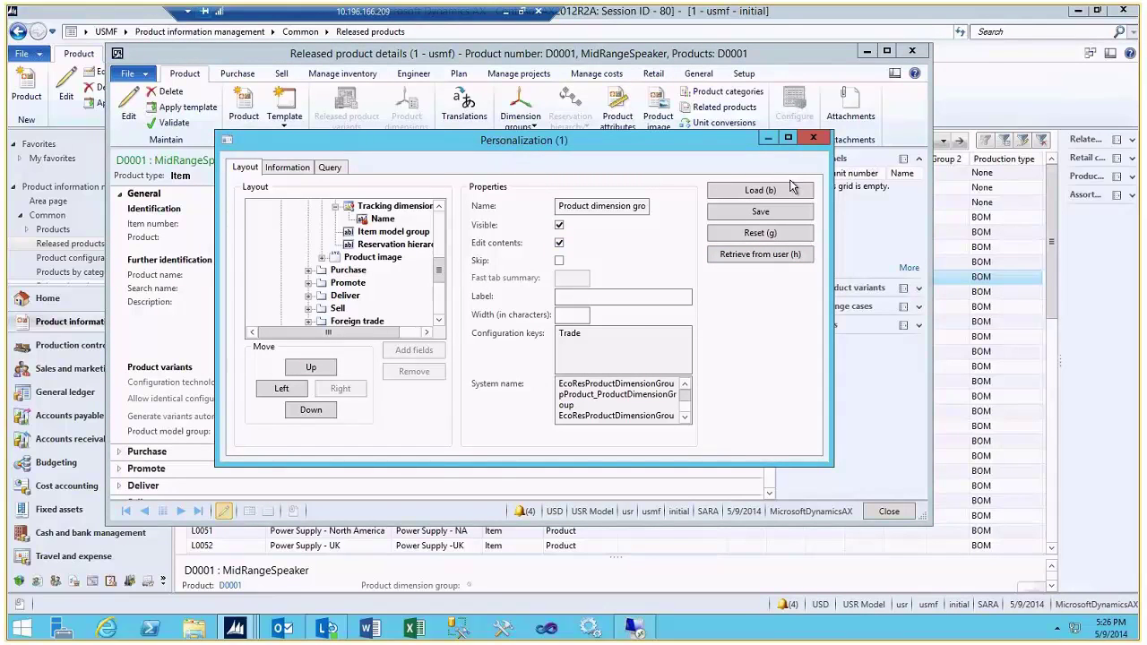
{"action": "left_click", "coordinate": [760, 190]}
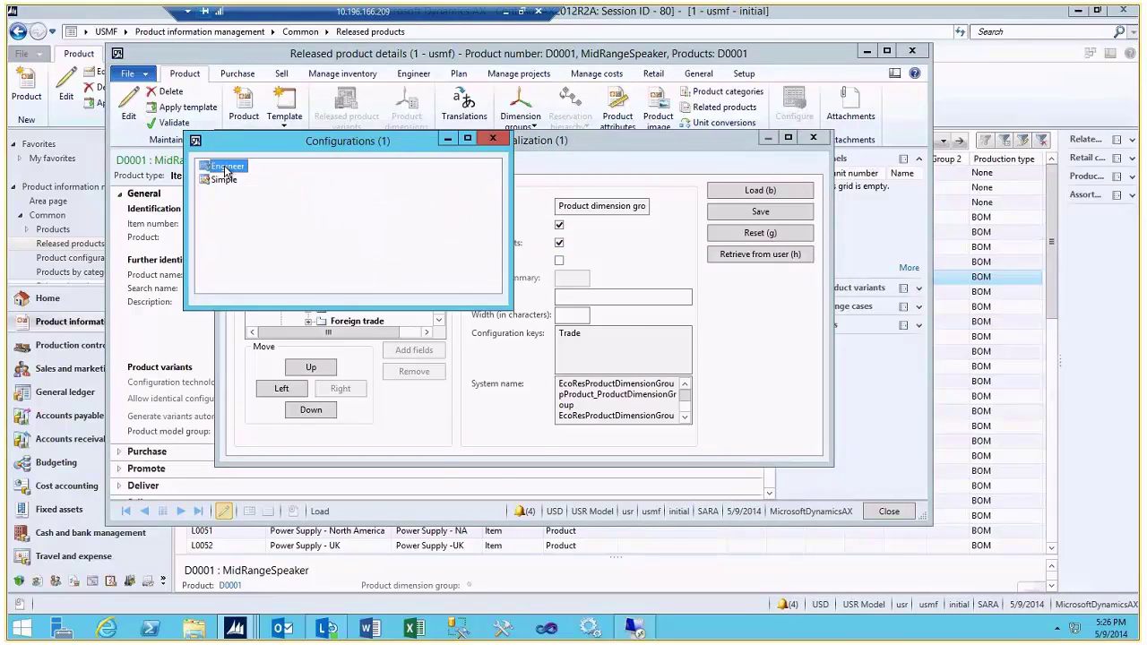
{"action": "double_click", "coordinate": [227, 170]}
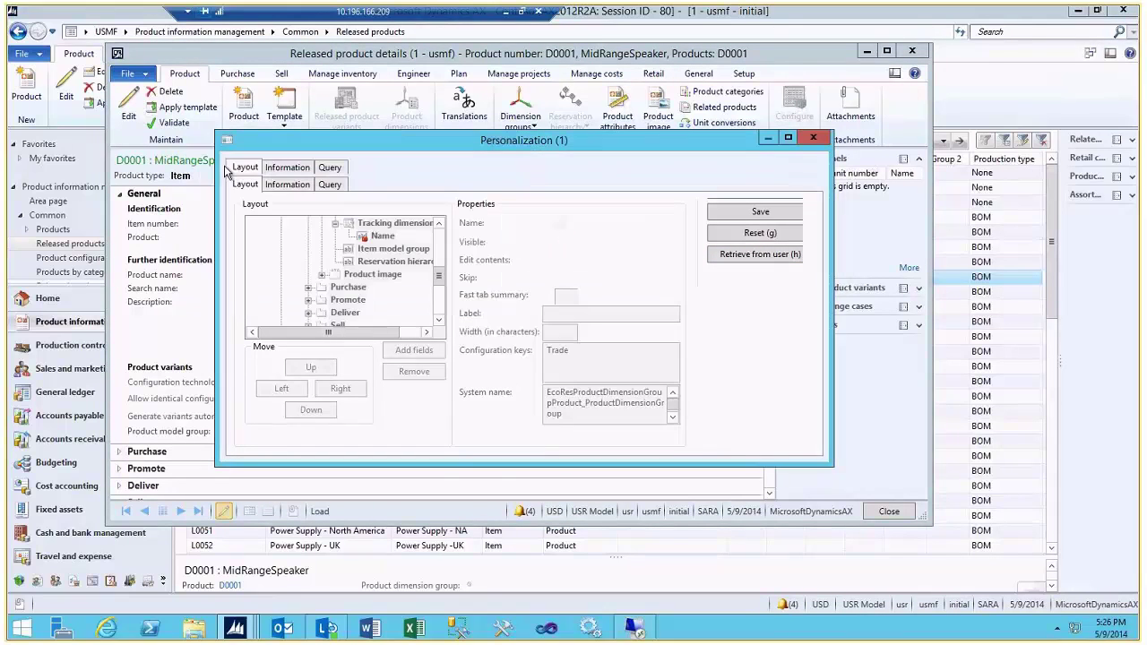
{"action": "left_click", "coordinate": [812, 138]}
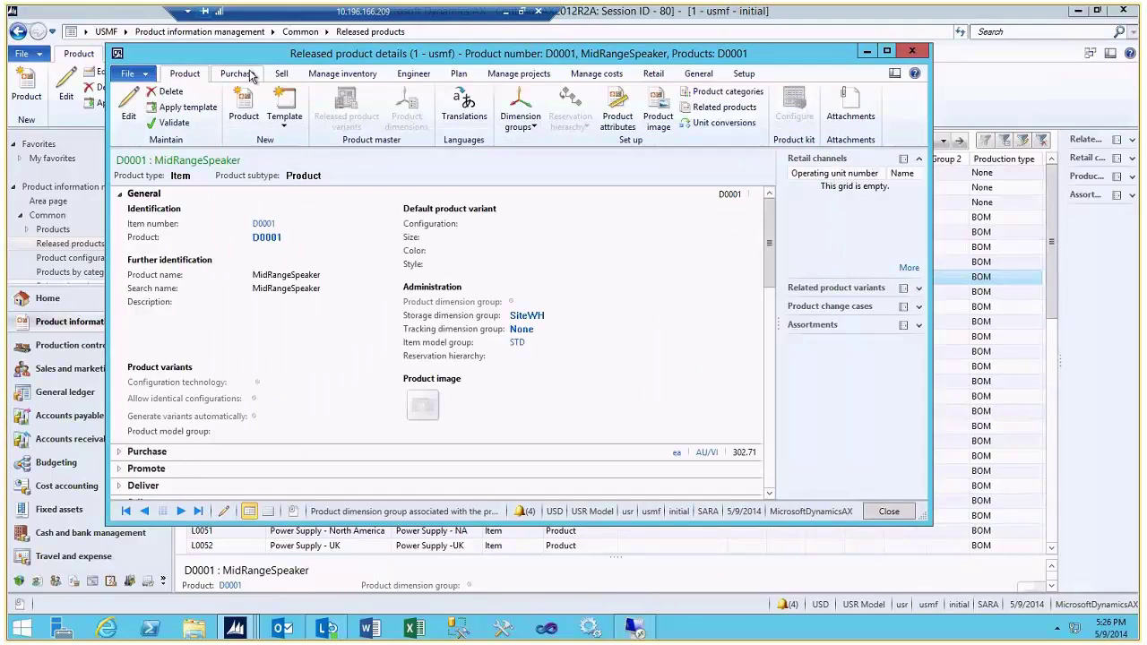
{"action": "left_click", "coordinate": [911, 49]}
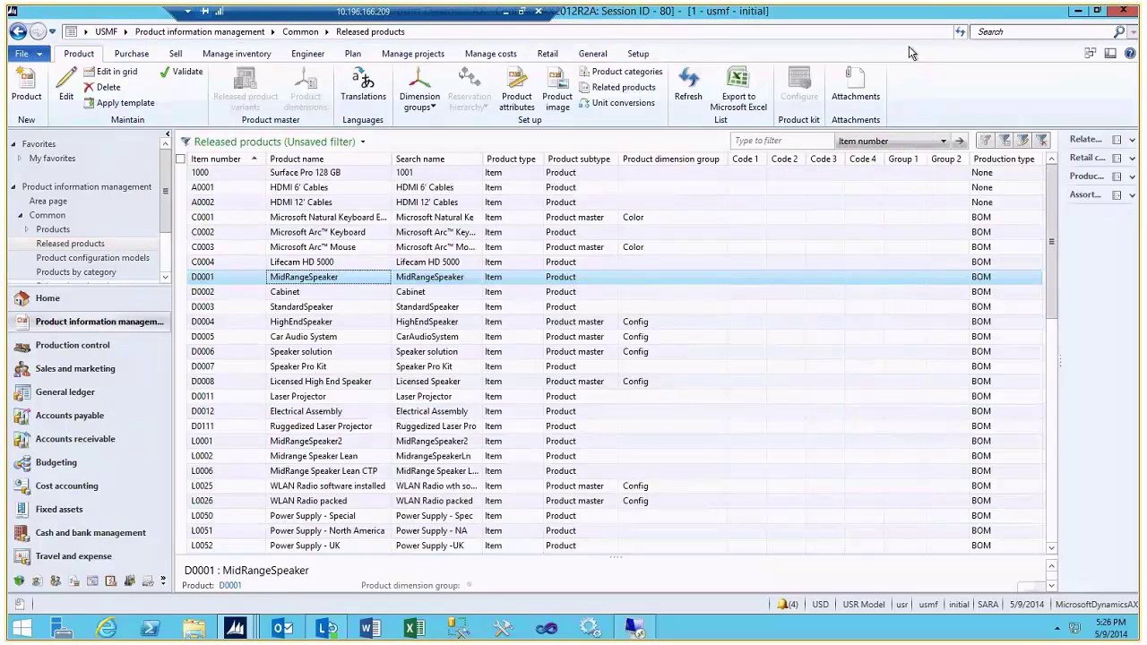
{"action": "double_click", "coordinate": [309, 277]}
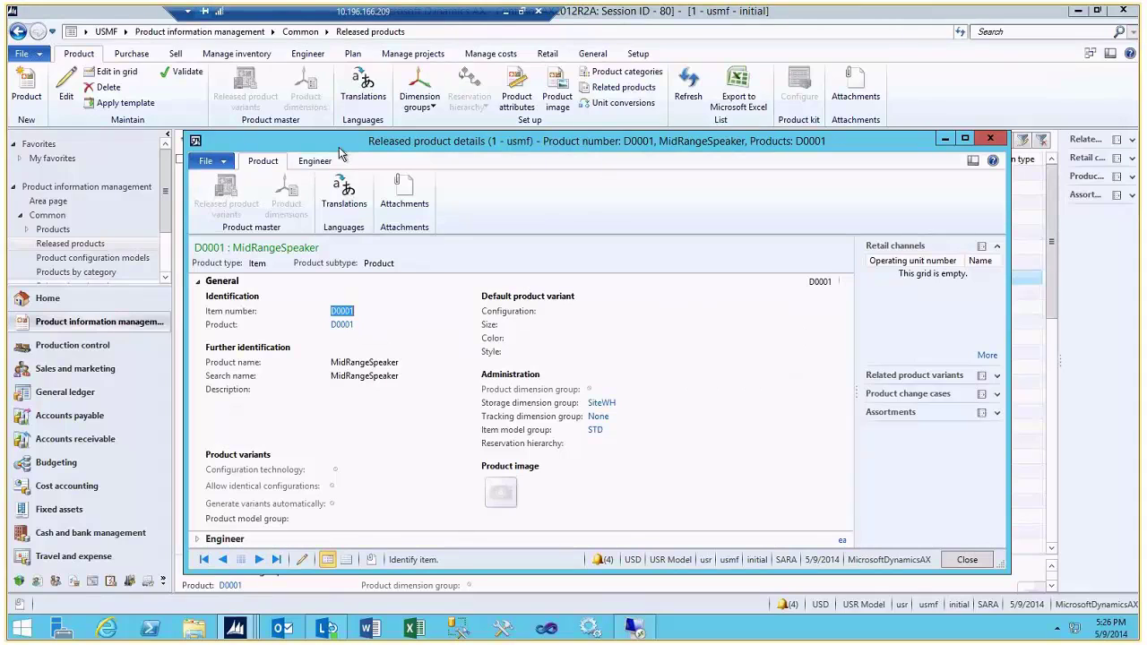
{"action": "left_click", "coordinate": [199, 283]}
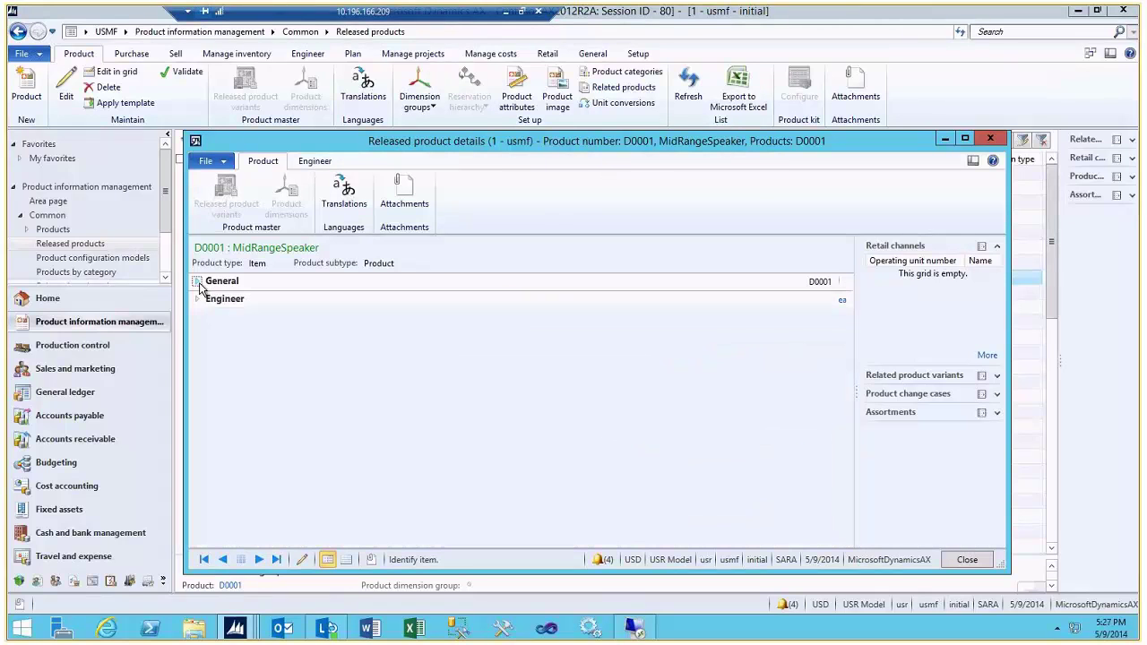
{"action": "left_click", "coordinate": [314, 162]}
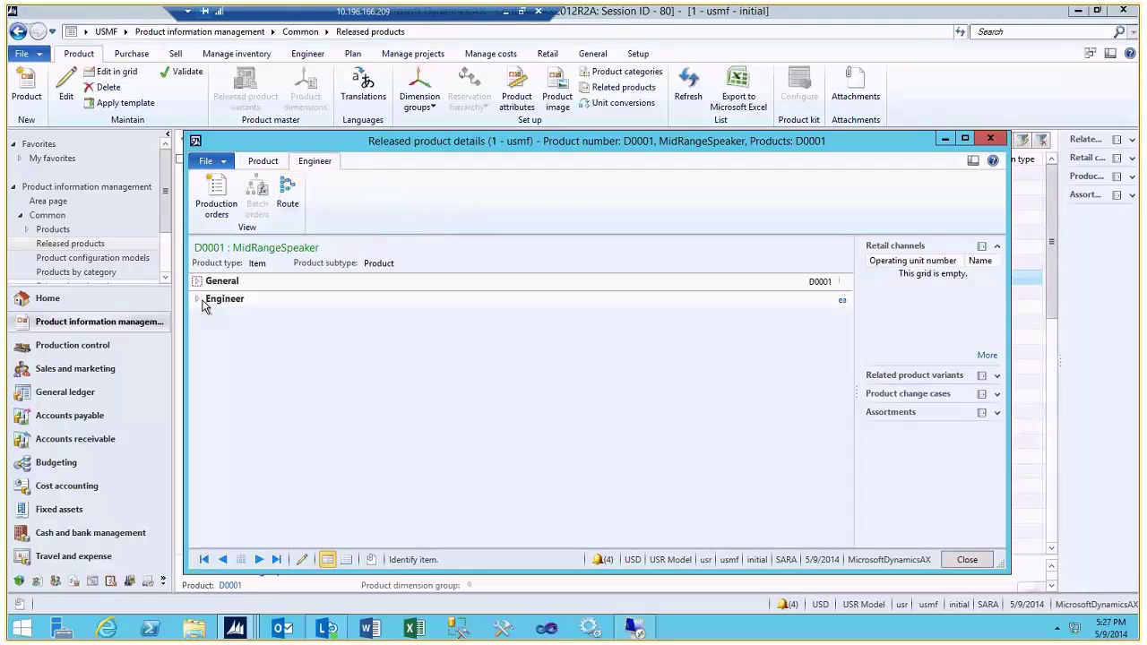
{"action": "left_click", "coordinate": [199, 300]}
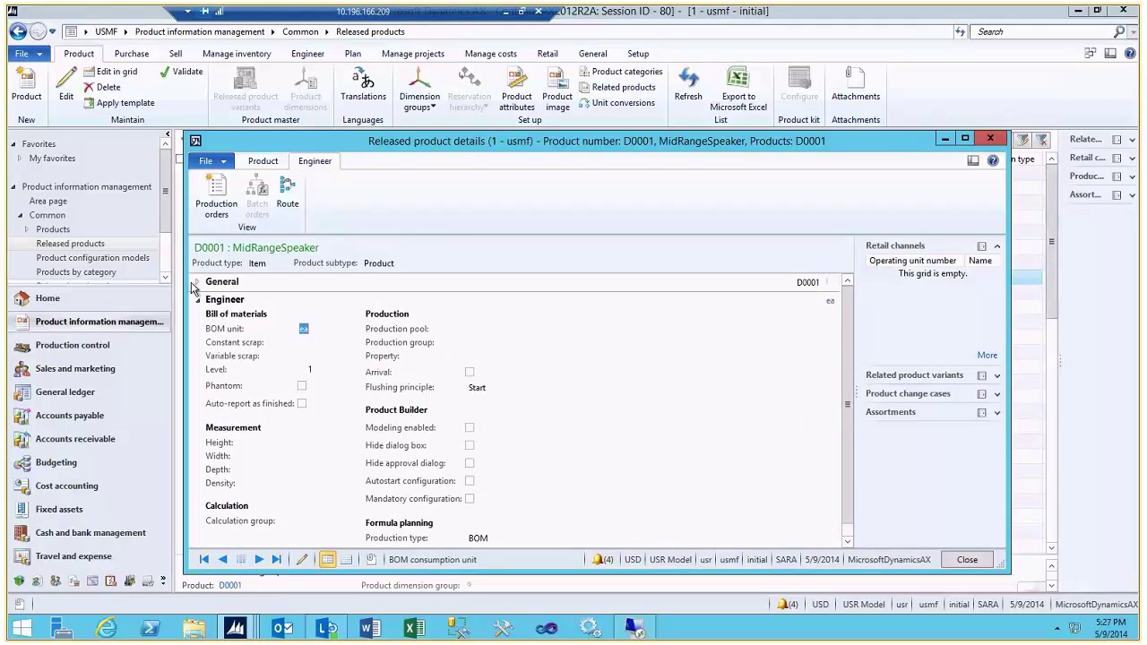
{"action": "left_click", "coordinate": [199, 282]}
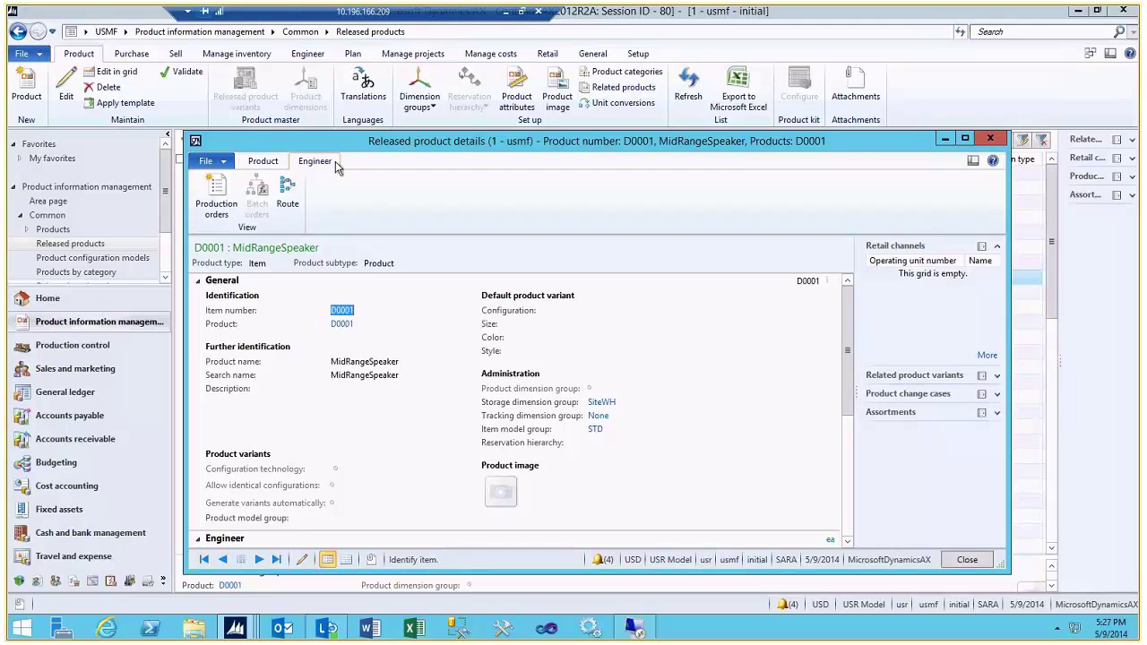
{"action": "left_click", "coordinate": [263, 162]}
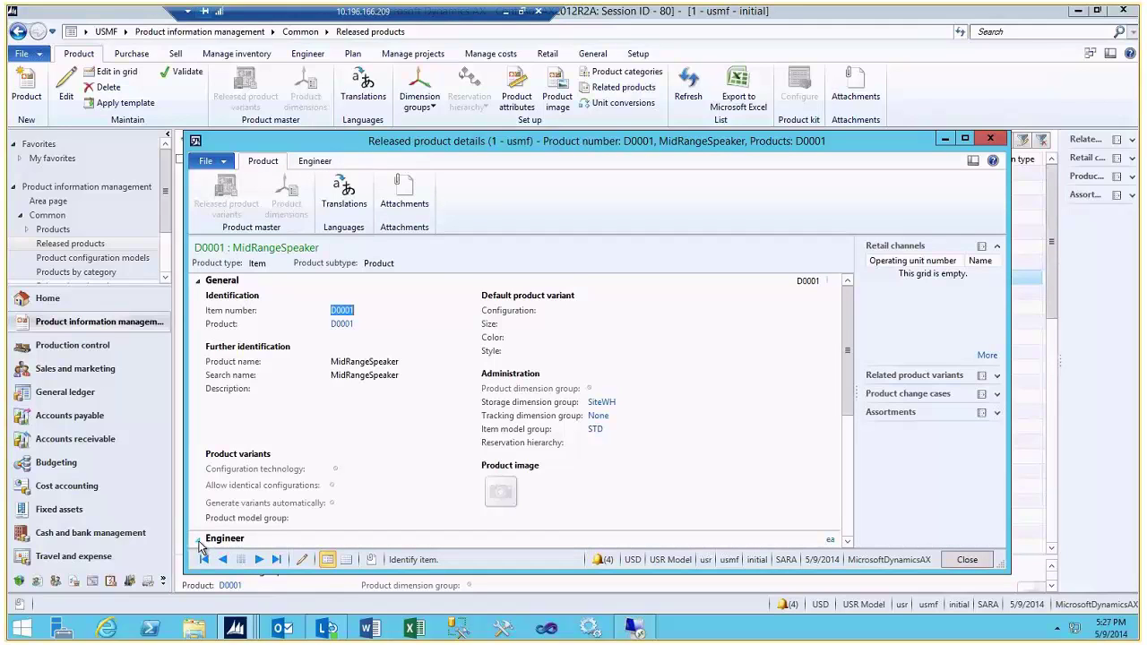
{"action": "left_click", "coordinate": [199, 541]}
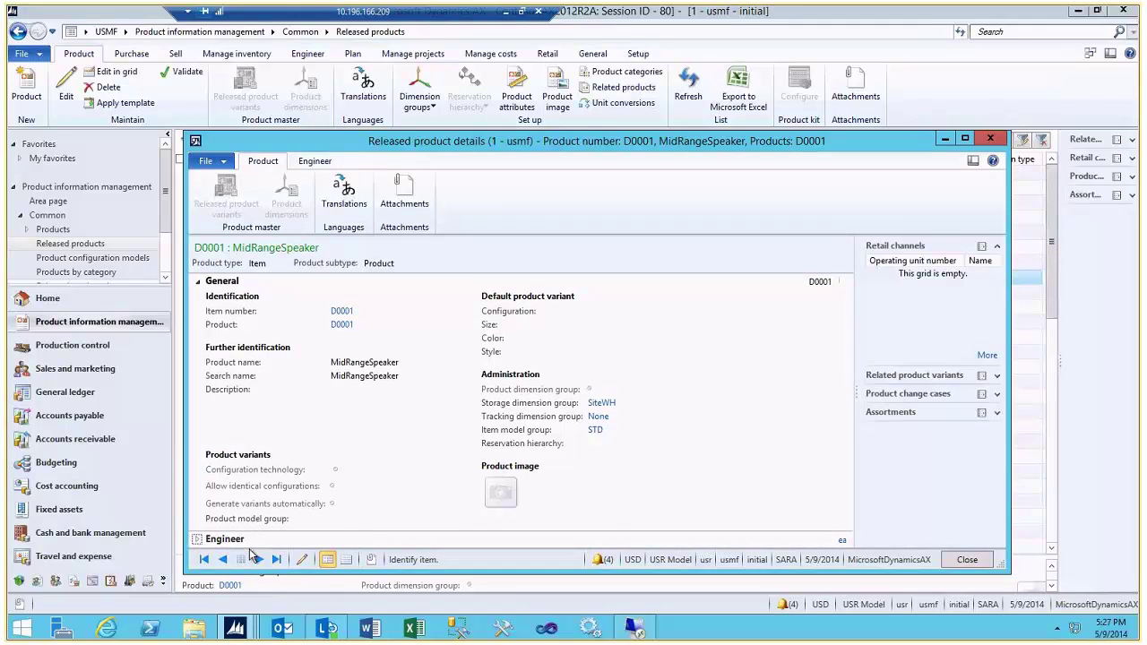
{"action": "left_click", "coordinate": [993, 139]}
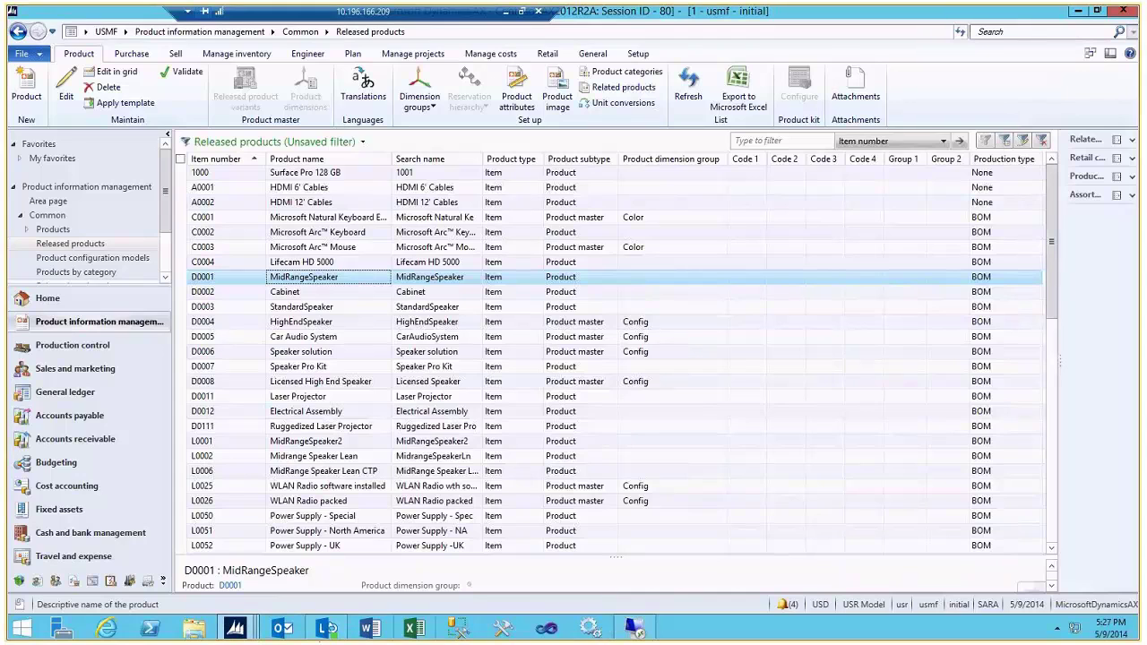
{"action": "left_click", "coordinate": [106, 630]}
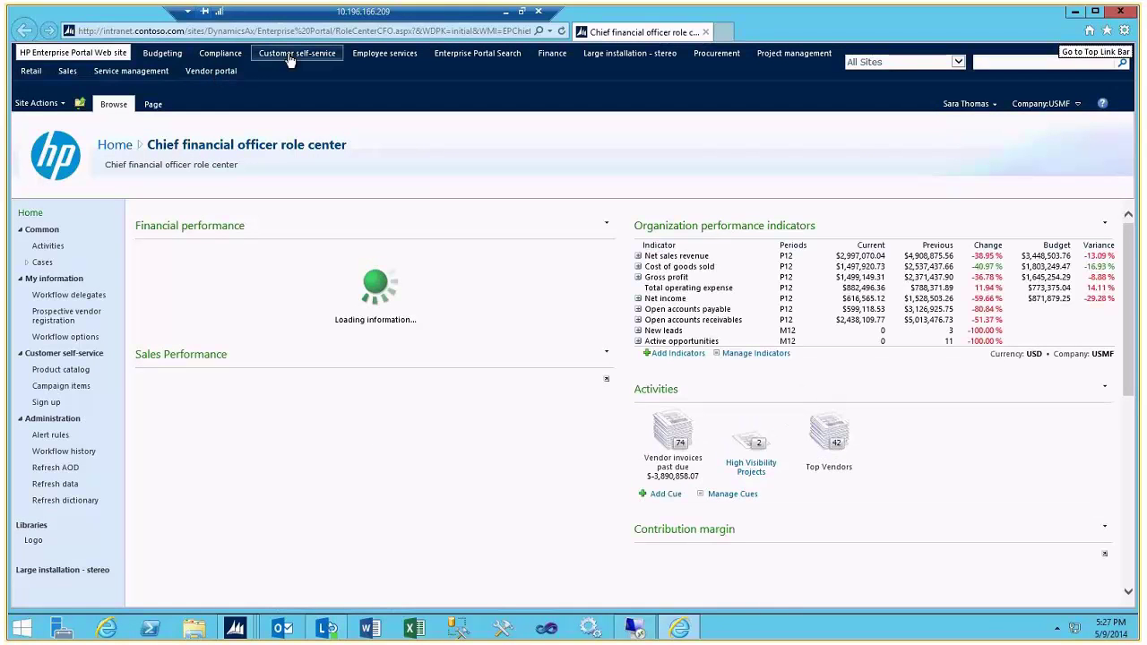
{"action": "left_click", "coordinate": [289, 55]}
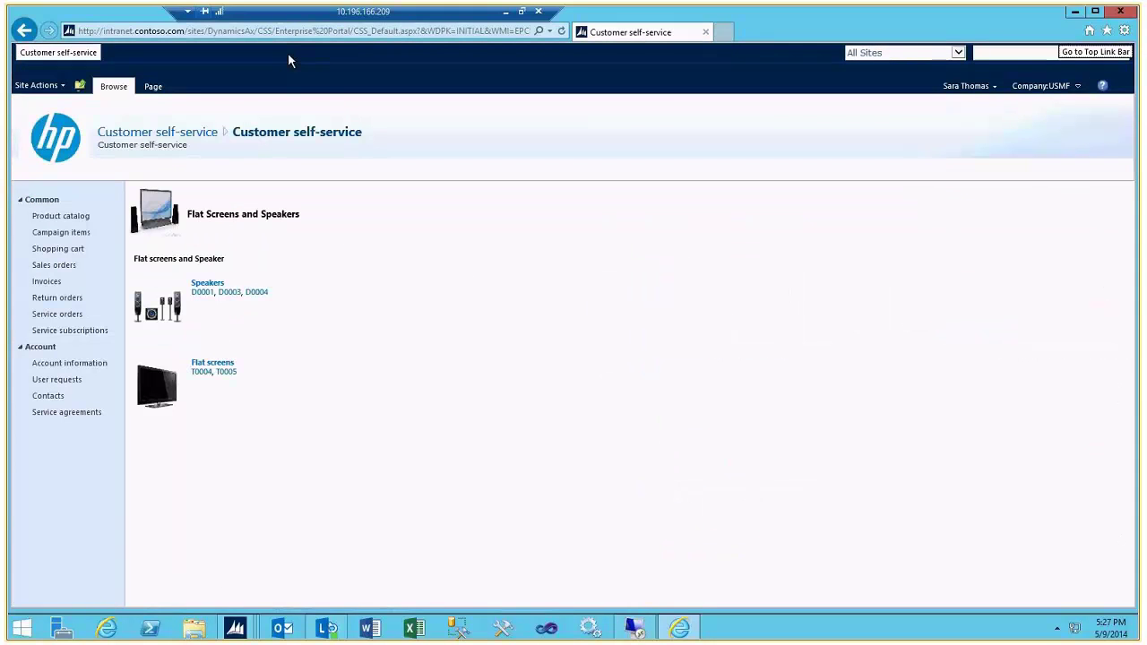
{"action": "left_click", "coordinate": [207, 284]}
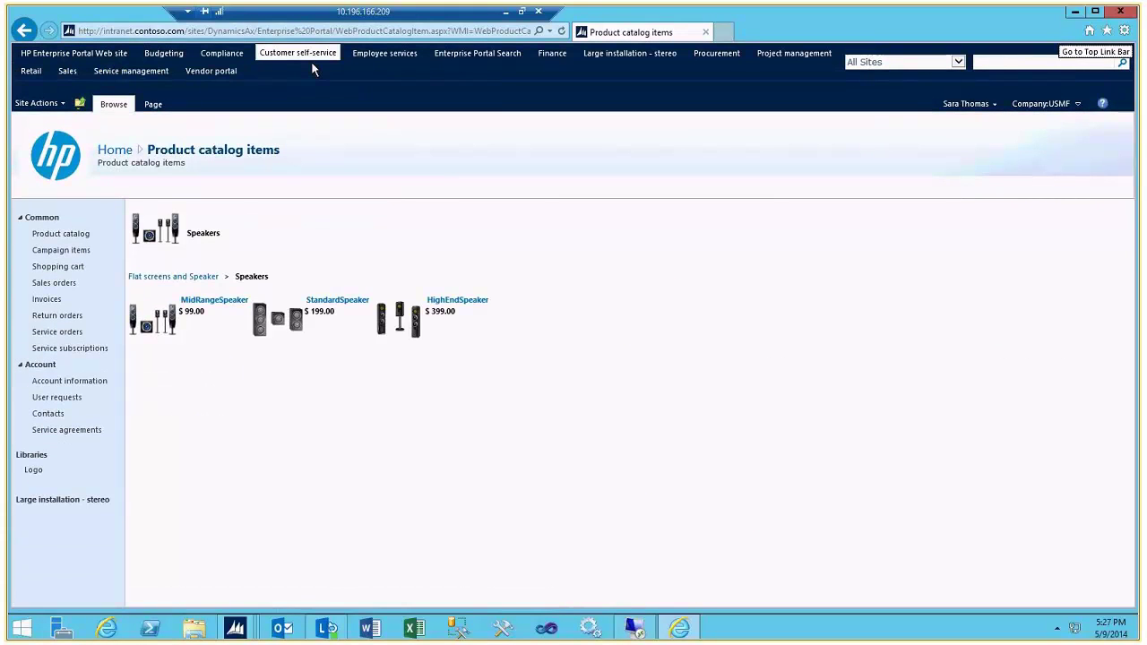
{"action": "left_click", "coordinate": [283, 54]}
{"action": "left_click", "coordinate": [1119, 11]}
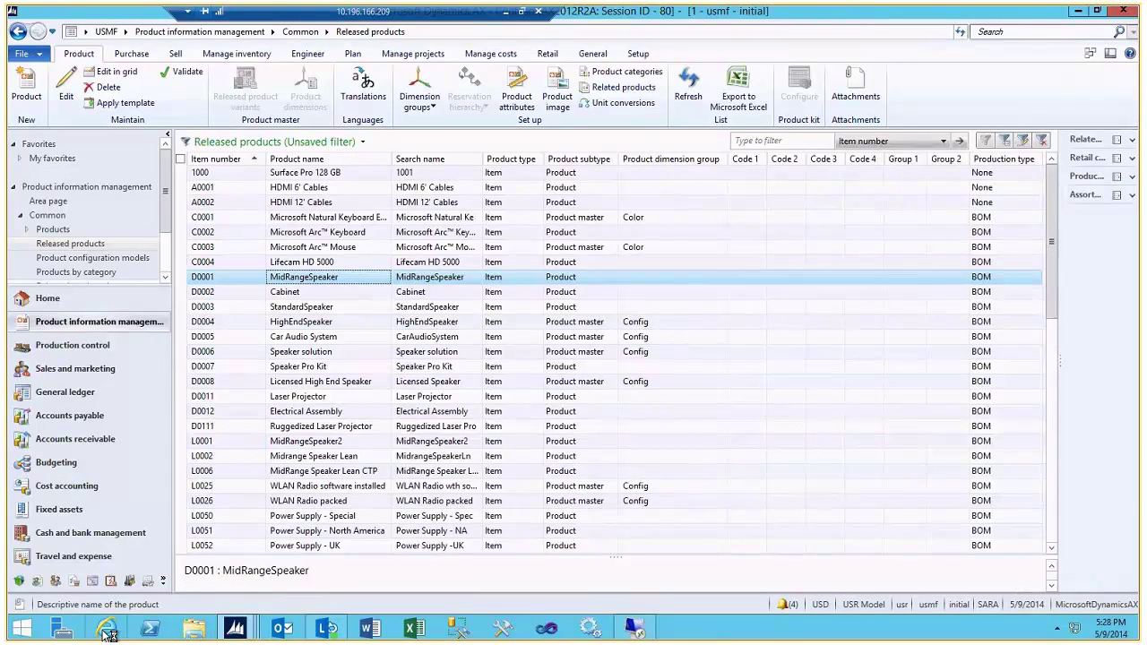
Launch Internet Explorer as a different user, entering the vendor user's name and password
{"action": "right_click", "coordinate": [111, 633]}
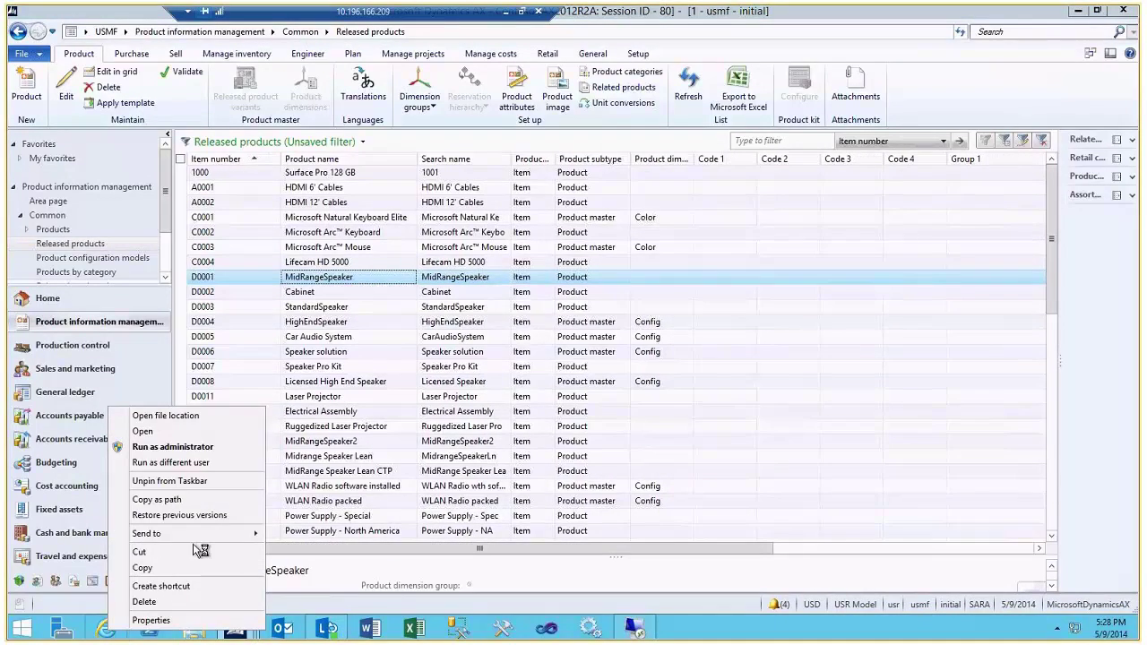
{"action": "left_click", "coordinate": [188, 463]}
{"action": "type", "text": "eri"}
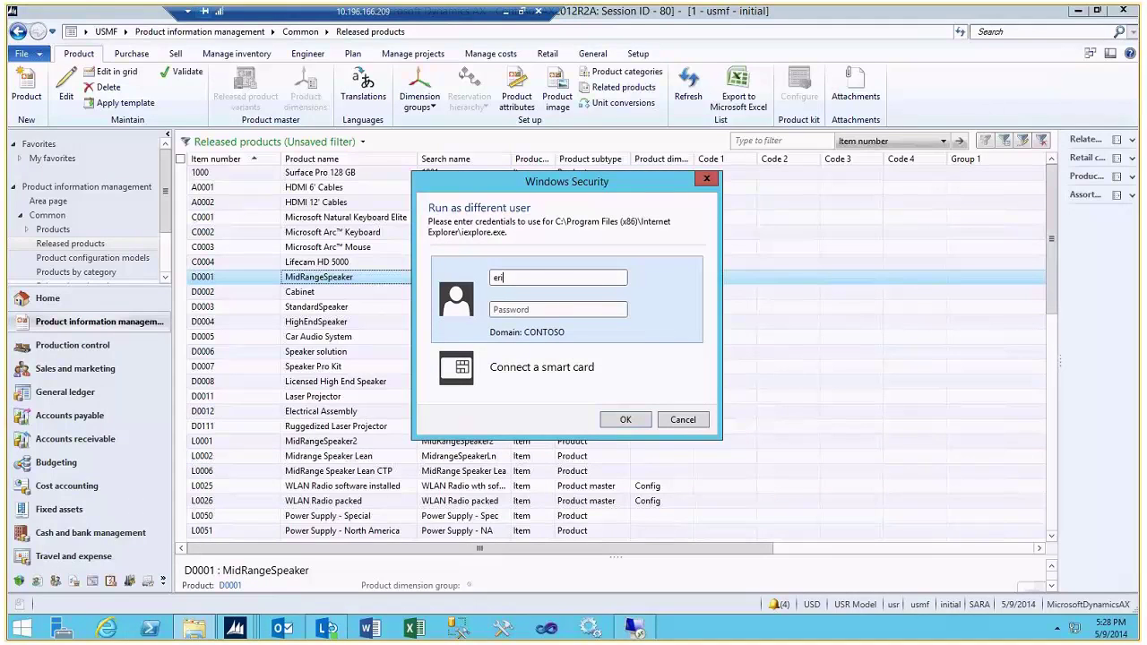
{"action": "type", "text": "nH"}
{"action": "key", "text": "Tab"}
{"action": "type", "text": "pass@word"}
{"action": "key", "text": "Return"}
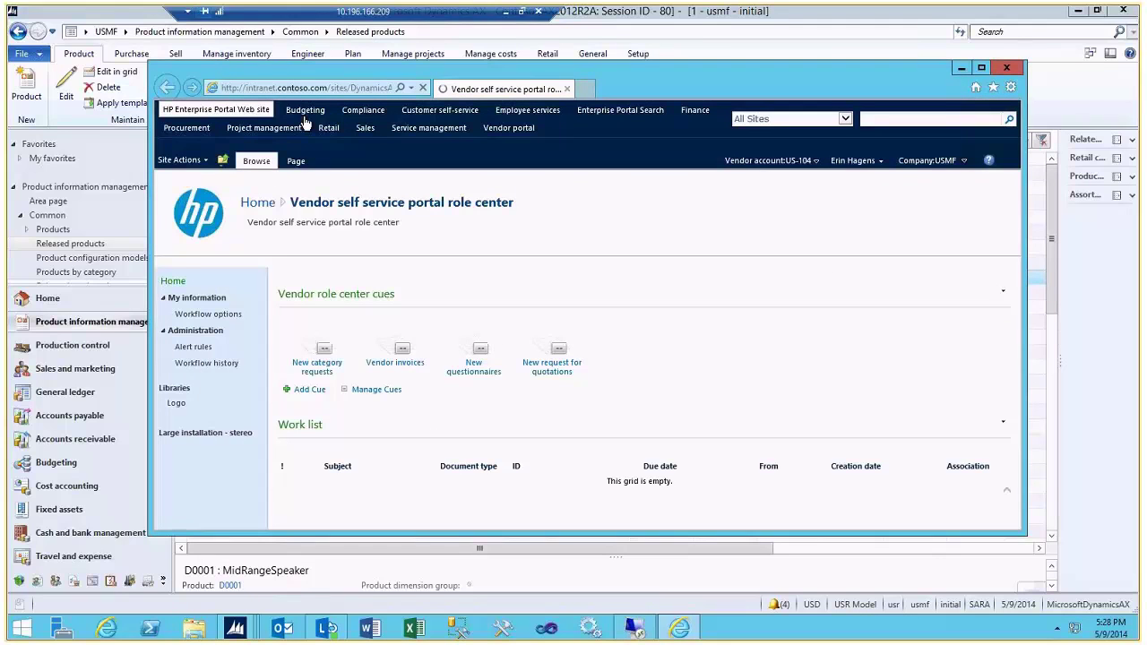
Show the vendor's purchase order confirmations list via the Vendor portal
{"action": "left_click", "coordinate": [506, 131]}
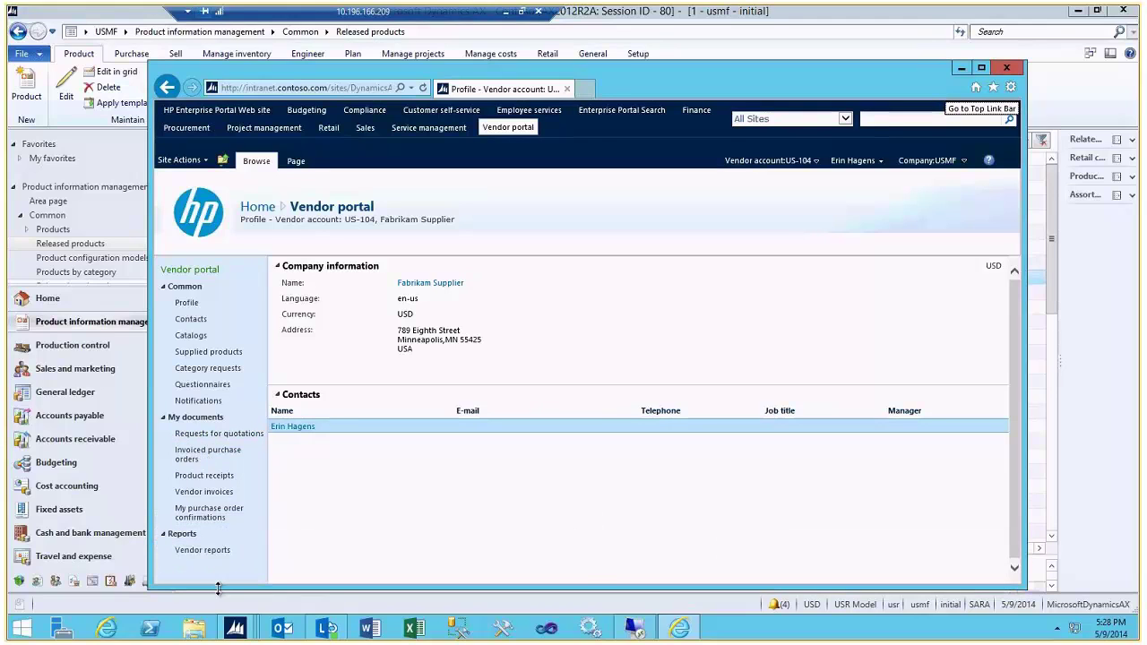
{"action": "left_click", "coordinate": [211, 517]}
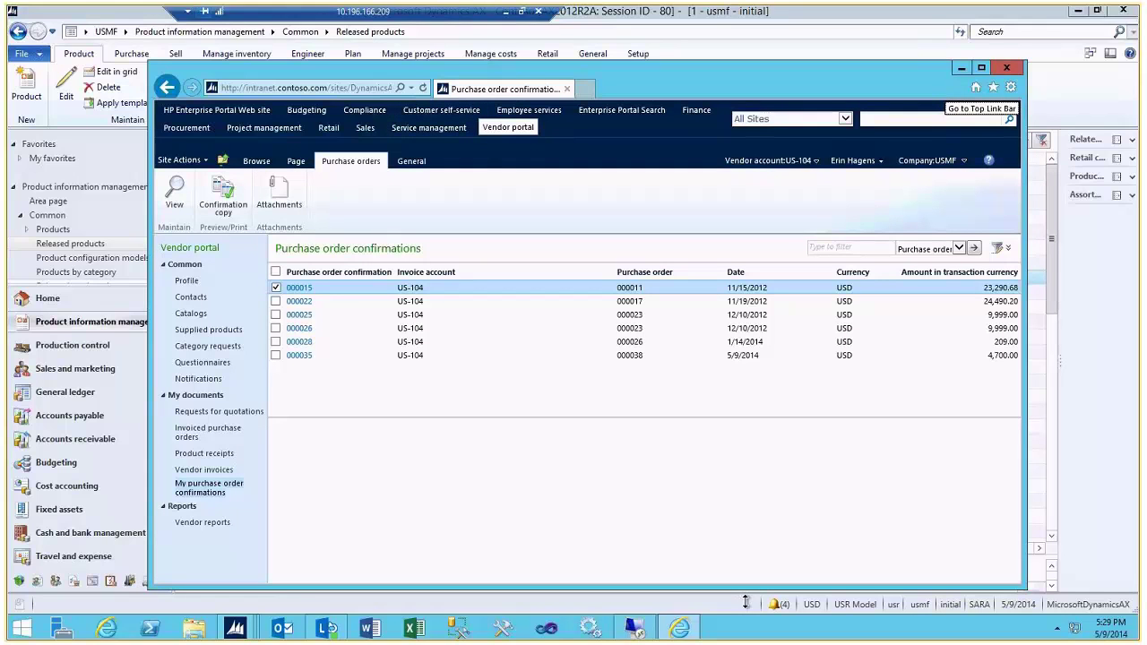
Minimize the Remote Desktop session to bring the Word blog document forward
{"action": "left_click", "coordinate": [507, 14]}
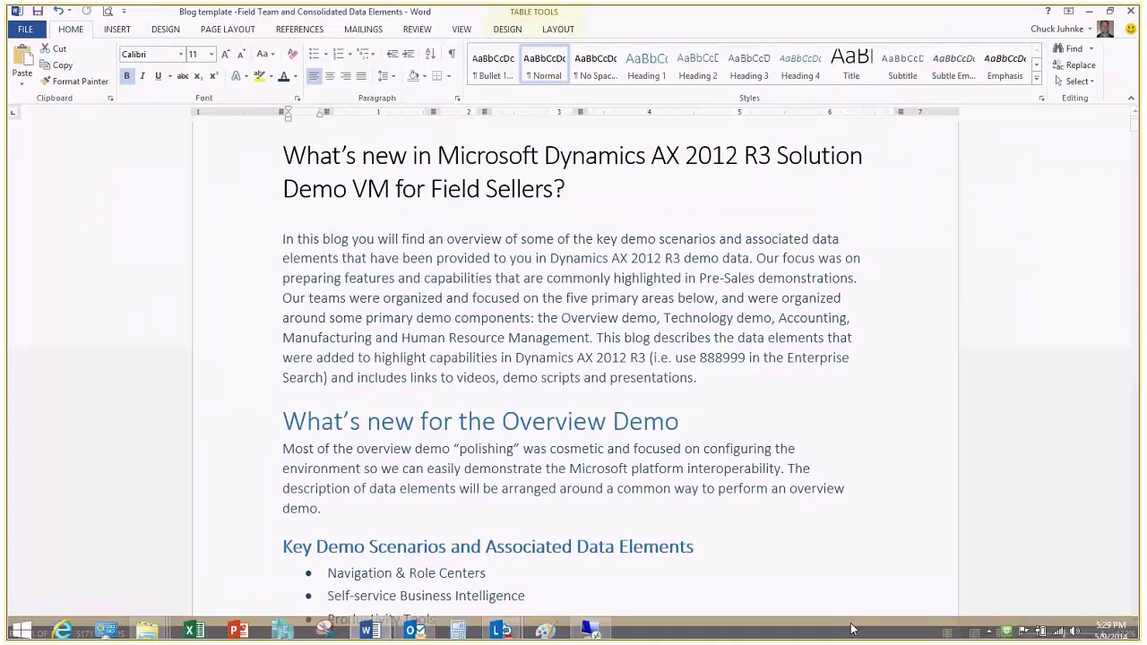